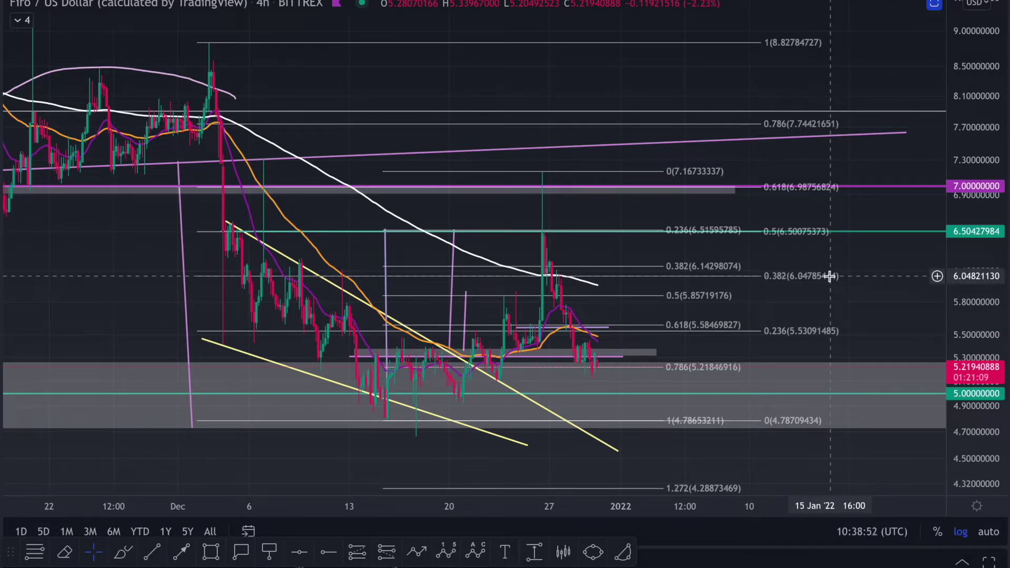
Hide the smaller Fib retracement drawn from the mid-December low to the late-December high
{"action": "left_click", "coordinate": [665, 171]}
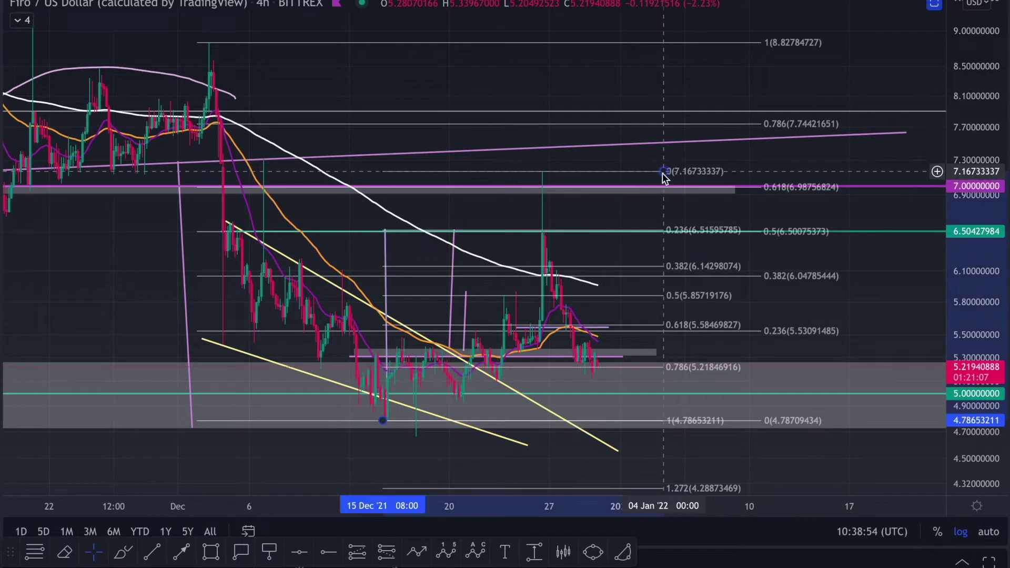
{"action": "left_click", "coordinate": [817, 101]}
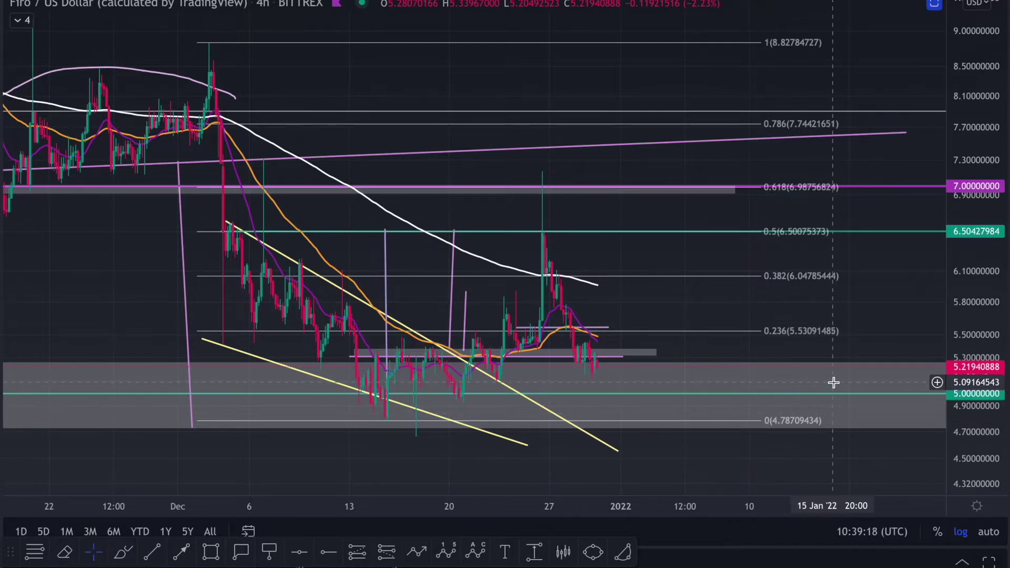
Examine the larger Fib retracement's levels from 0 up to the 1.618 extension against the recent price action
{"action": "left_click", "coordinate": [875, 290]}
{"action": "left_click_drag", "start_coordinate": [874, 290], "coordinate": [869, 346]}
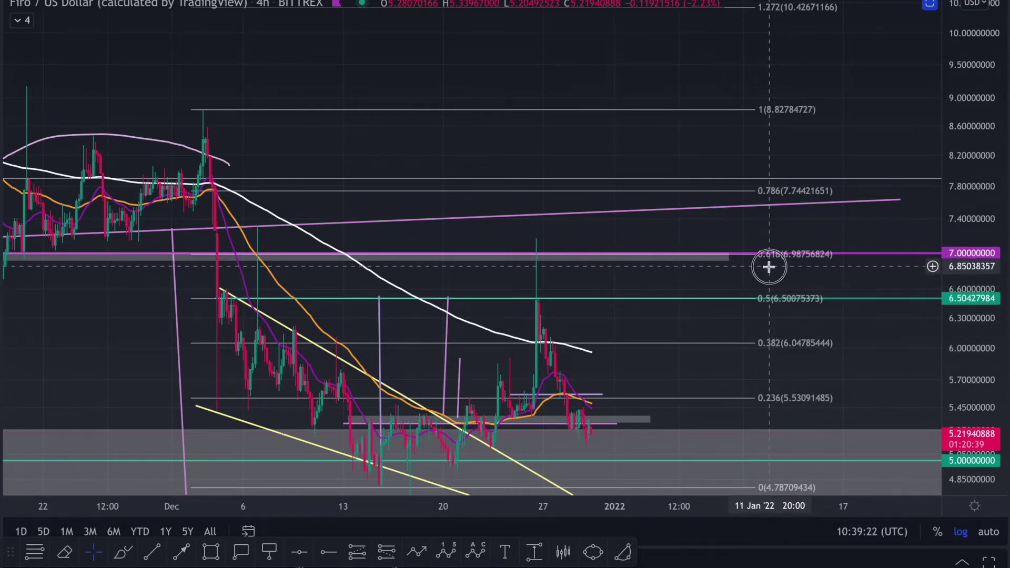
{"action": "left_click_drag", "start_coordinate": [770, 264], "coordinate": [769, 200]}
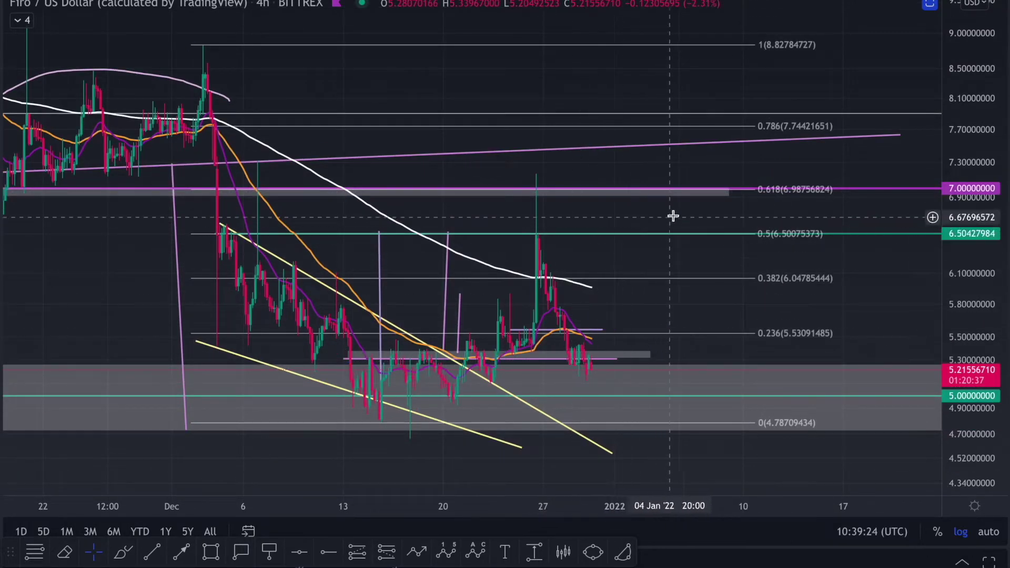
{"action": "left_click_drag", "start_coordinate": [737, 210], "coordinate": [722, 260]}
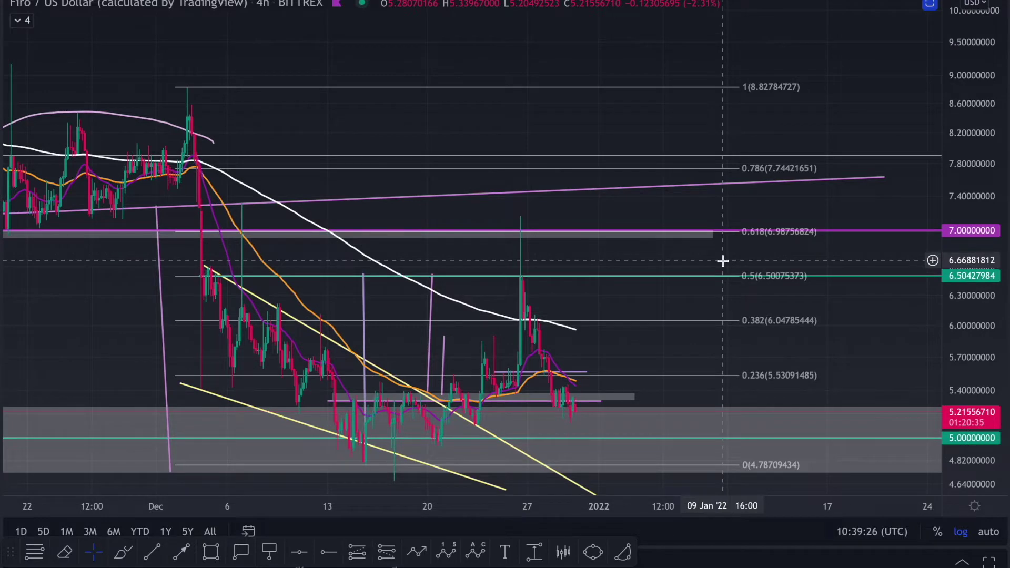
{"action": "left_click_drag", "start_coordinate": [846, 219], "coordinate": [846, 339]}
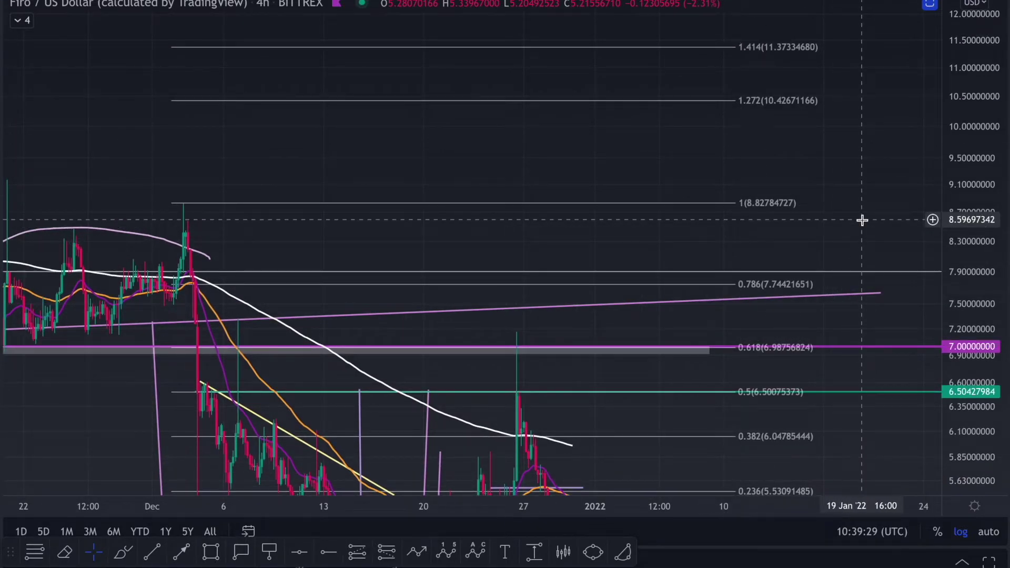
{"action": "left_click_drag", "start_coordinate": [862, 220], "coordinate": [842, 289]}
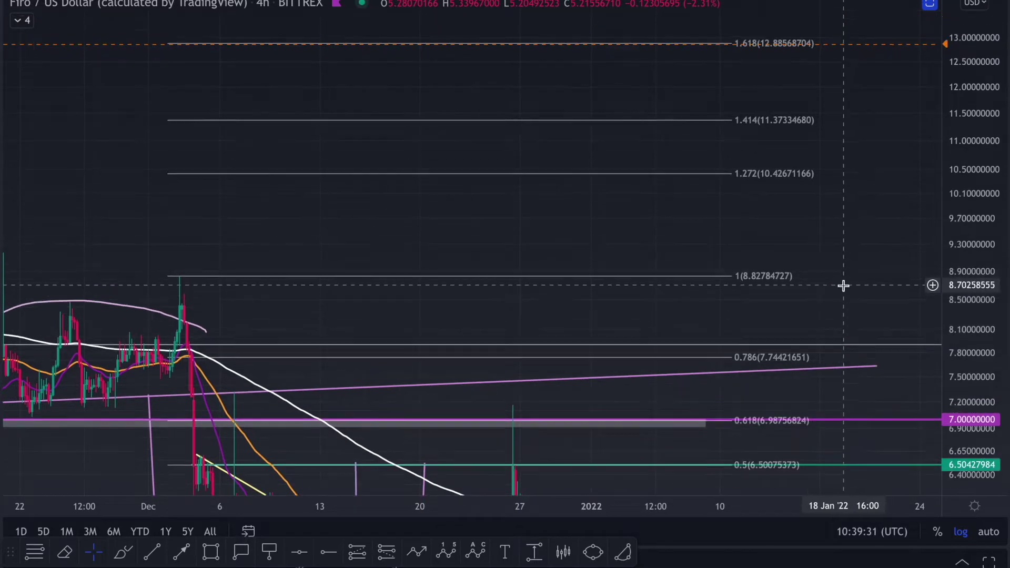
{"action": "left_click_drag", "start_coordinate": [964, 111], "coordinate": [964, 248]}
{"action": "left_click_drag", "start_coordinate": [861, 240], "coordinate": [864, 142]}
{"action": "scroll", "coordinate": [863, 163], "scroll_direction": "down", "scroll_amount": 3}
{"action": "left_click_drag", "start_coordinate": [985, 161], "coordinate": [967, 191]}
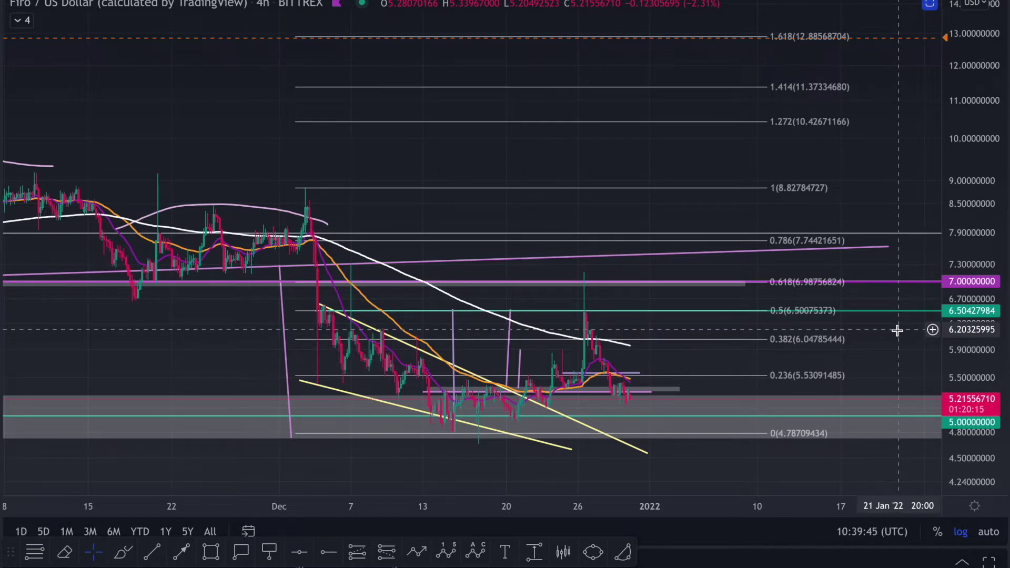
{"action": "left_click_drag", "start_coordinate": [884, 211], "coordinate": [870, 237]}
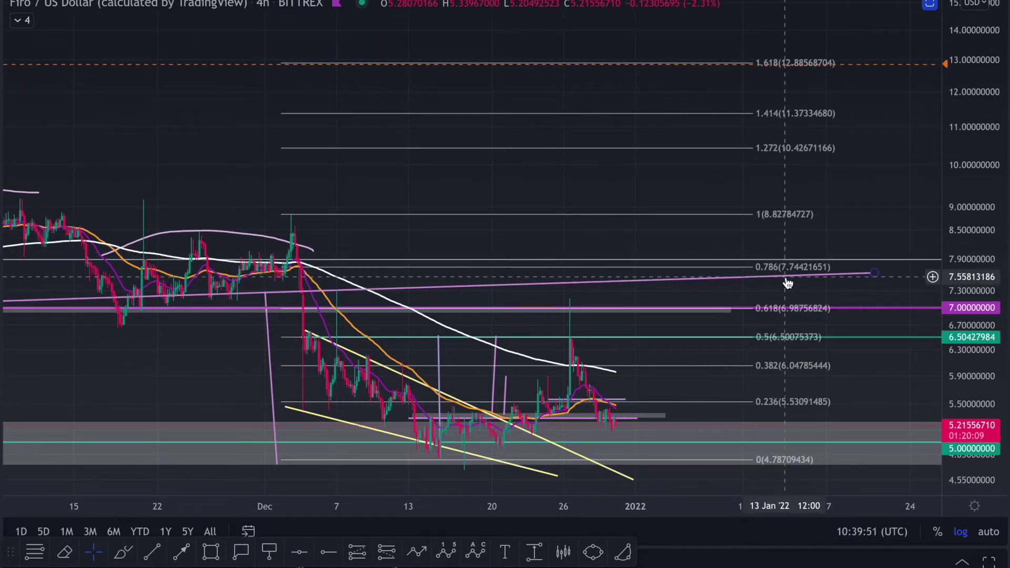
Examine the larger Fib retracement's higher extension levels from 1.618 up to 2.414
{"action": "left_click_drag", "start_coordinate": [792, 266], "coordinate": [767, 393]}
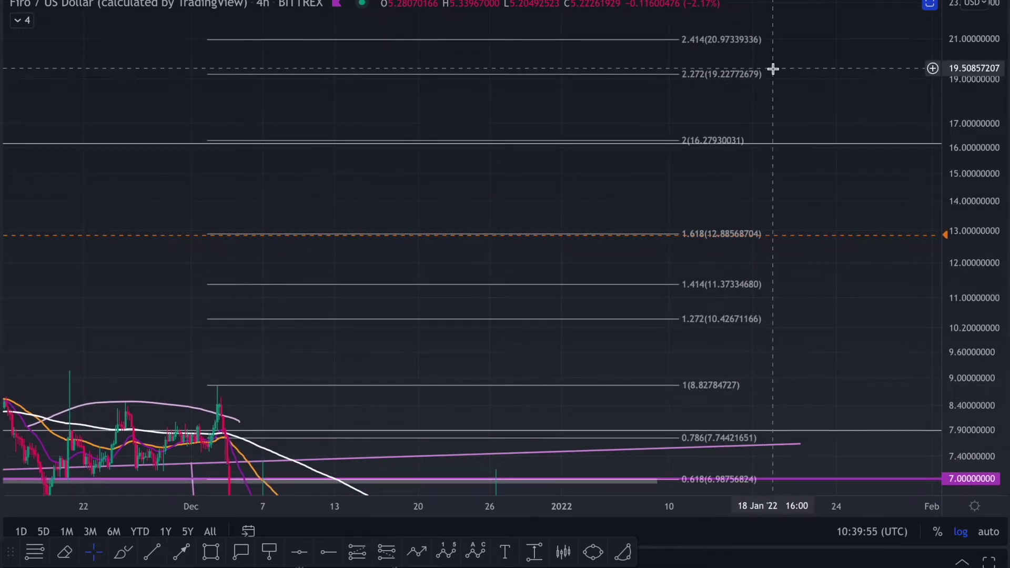
{"action": "left_click_drag", "start_coordinate": [809, 107], "coordinate": [830, 3]}
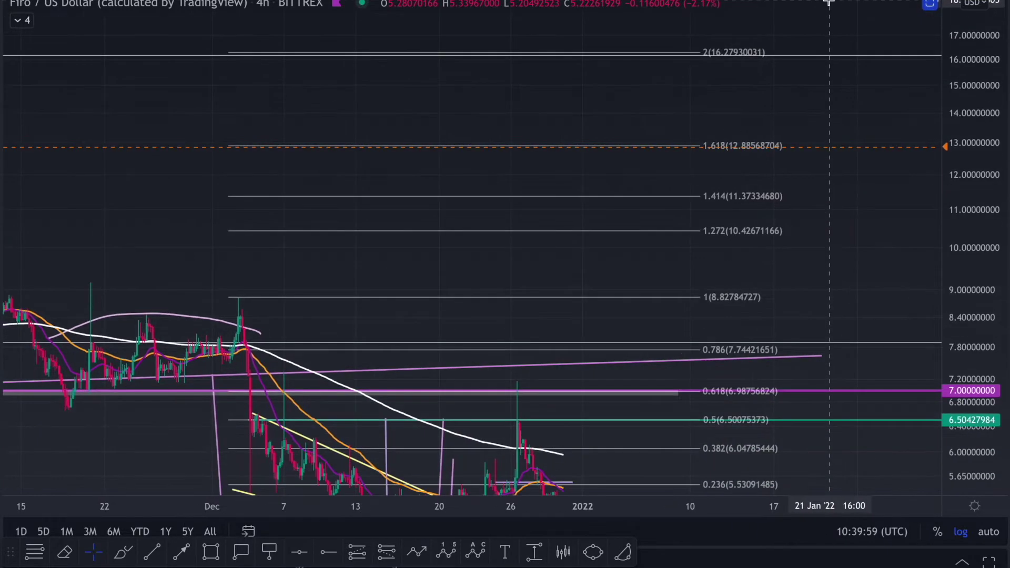
{"action": "scroll", "coordinate": [813, 189], "scroll_direction": "down", "scroll_amount": 2}
{"action": "left_click_drag", "start_coordinate": [848, 261], "coordinate": [846, 206]}
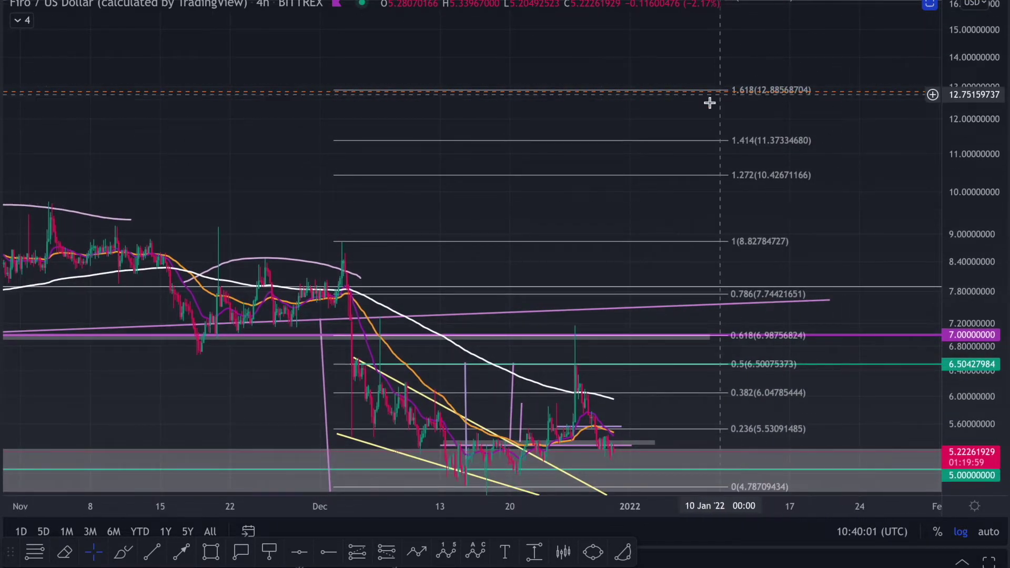
{"action": "left_click_drag", "start_coordinate": [815, 69], "coordinate": [799, 177]}
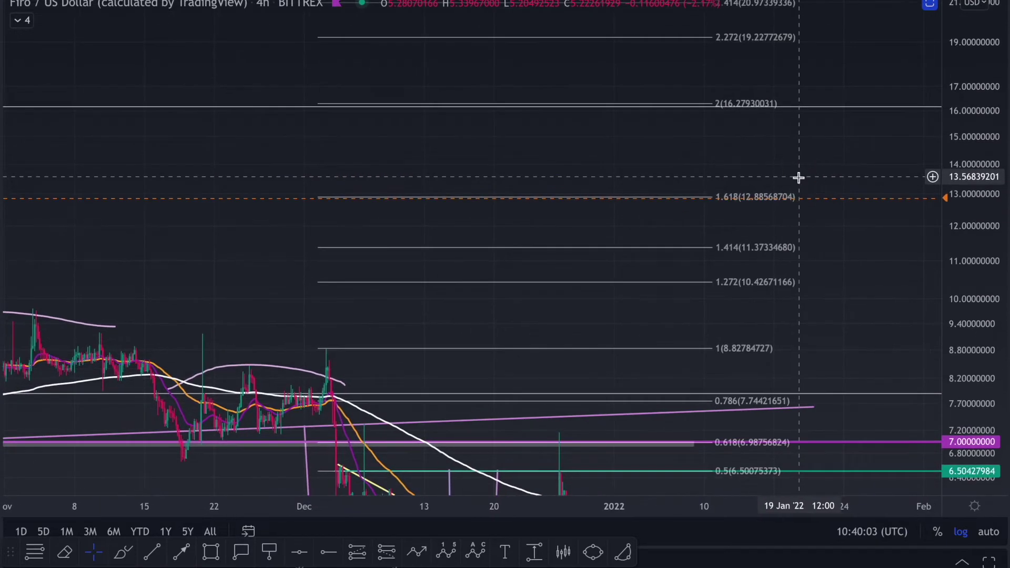
{"action": "left_click_drag", "start_coordinate": [832, 83], "coordinate": [825, 140]}
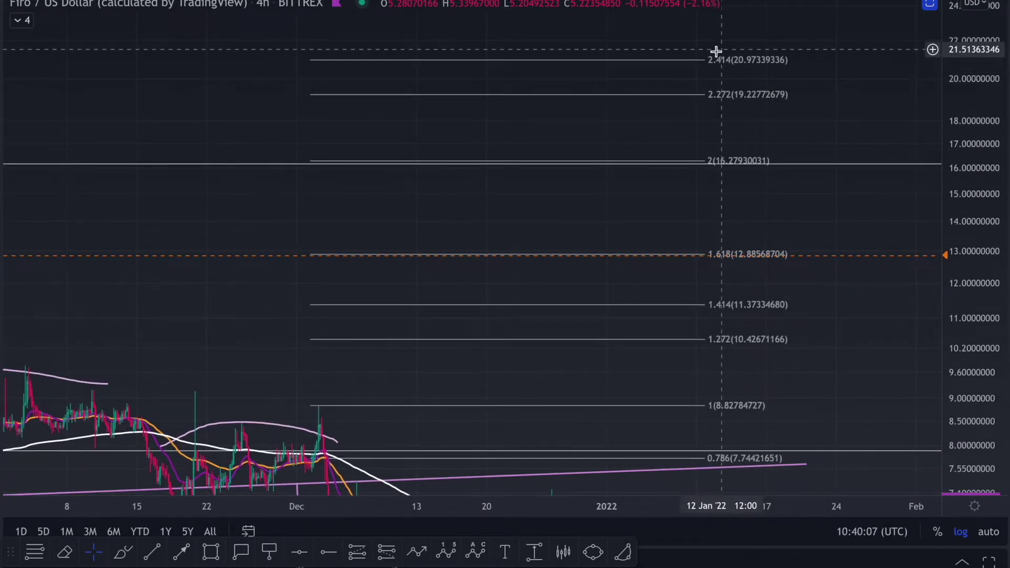
{"action": "left_click_drag", "start_coordinate": [801, 102], "coordinate": [821, 86]}
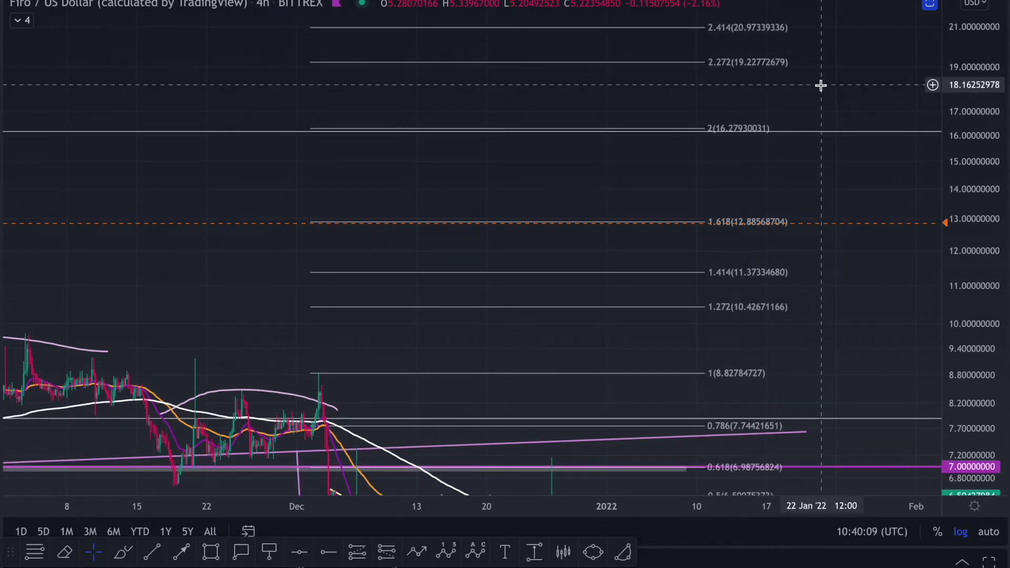
Show the hidden smaller Fib retracement again and hide the larger one in the object tree
{"action": "left_click_drag", "start_coordinate": [958, 118], "coordinate": [949, 219]}
{"action": "left_click_drag", "start_coordinate": [869, 266], "coordinate": [889, 108]}
{"action": "left_click_drag", "start_coordinate": [977, 303], "coordinate": [973, 45]}
{"action": "left_click_drag", "start_coordinate": [843, 174], "coordinate": [858, 61]}
{"action": "scroll", "coordinate": [690, 184], "scroll_direction": "up", "scroll_amount": 4}
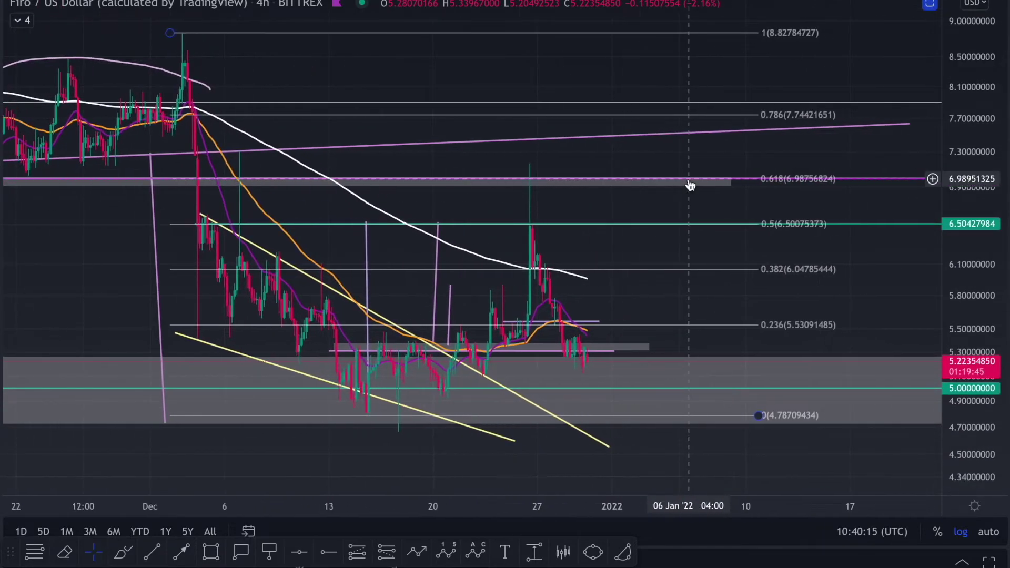
{"action": "left_click", "coordinate": [1005, 494]}
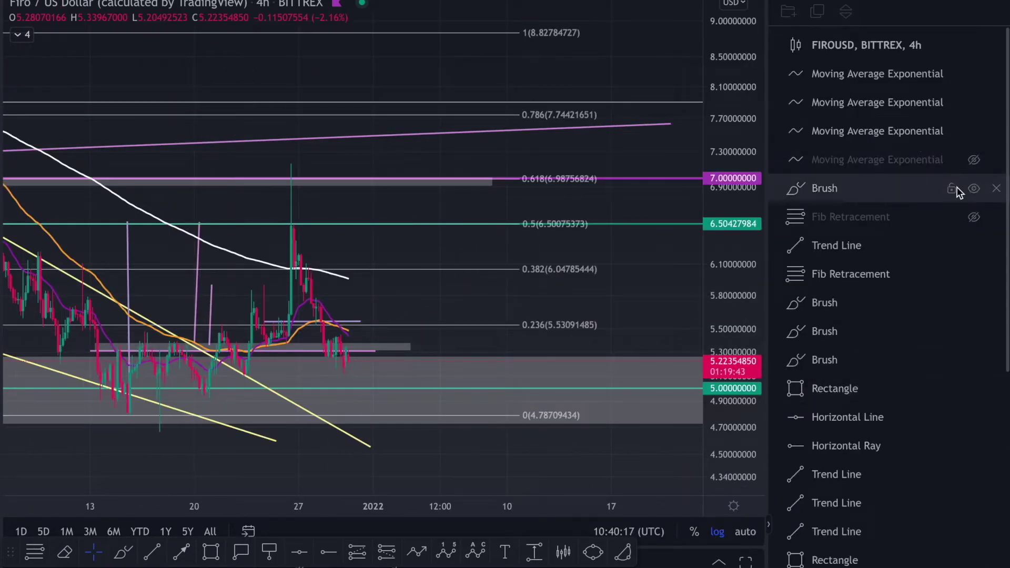
{"action": "left_click", "coordinate": [973, 218]}
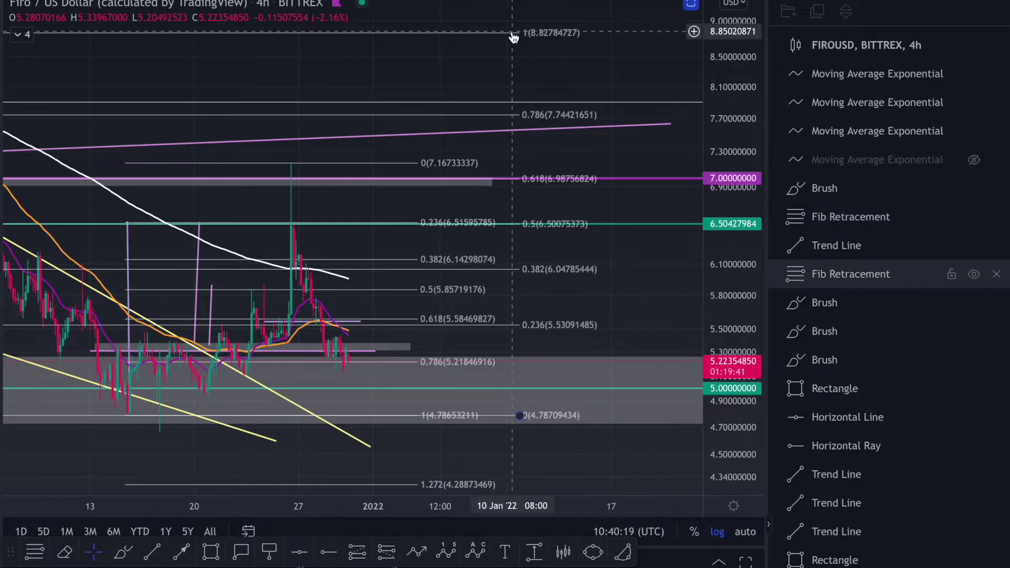
{"action": "left_click", "coordinate": [974, 274]}
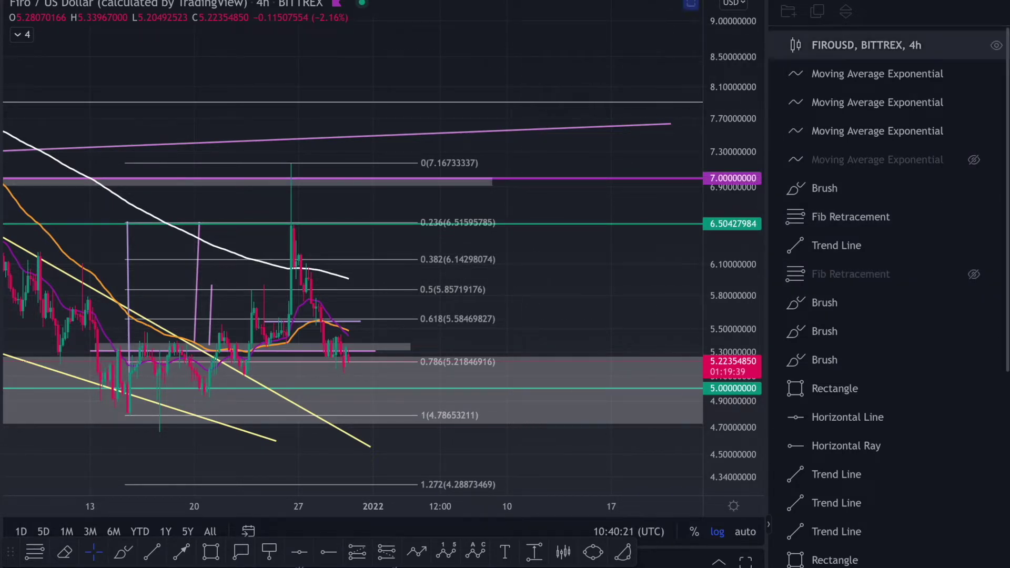
{"action": "left_click", "coordinate": [768, 524]}
Examine the smaller Fib retracement's levels from 0 down to the 1.618 extension around the grey support zone
{"action": "scroll", "coordinate": [829, 314], "scroll_direction": "down", "scroll_amount": 2}
{"action": "left_click_drag", "start_coordinate": [830, 299], "coordinate": [850, 225]}
{"action": "scroll", "coordinate": [850, 225], "scroll_direction": "up", "scroll_amount": 2}
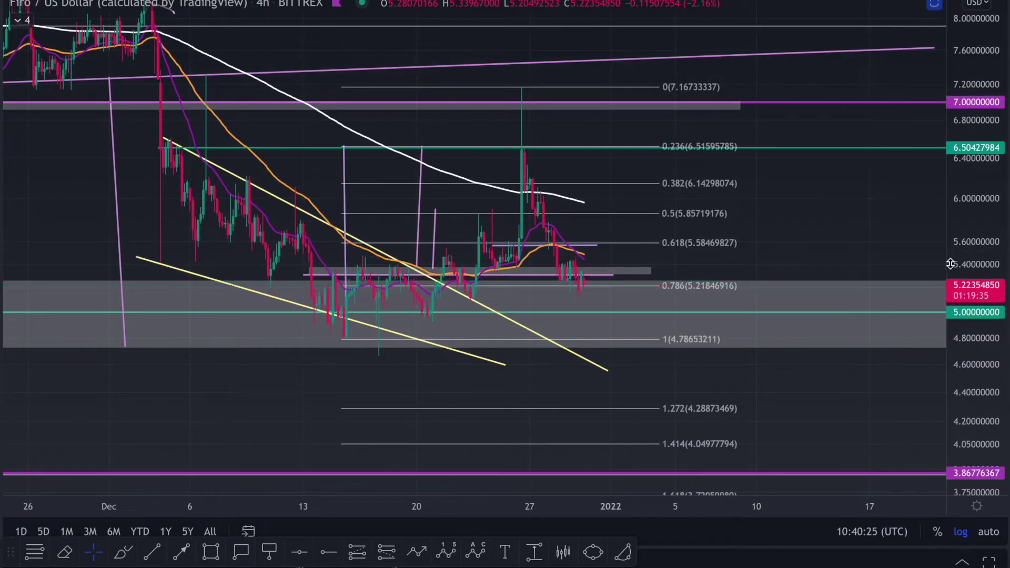
{"action": "scroll", "coordinate": [788, 214], "scroll_direction": "up", "scroll_amount": 1}
{"action": "left_click_drag", "start_coordinate": [806, 223], "coordinate": [804, 191]}
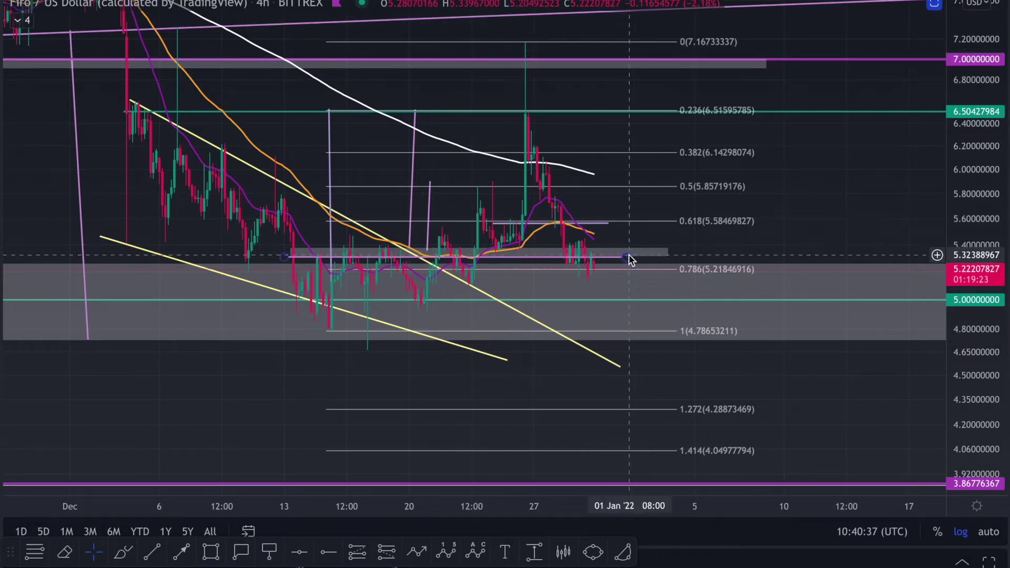
{"action": "left_click_drag", "start_coordinate": [739, 193], "coordinate": [740, 152]}
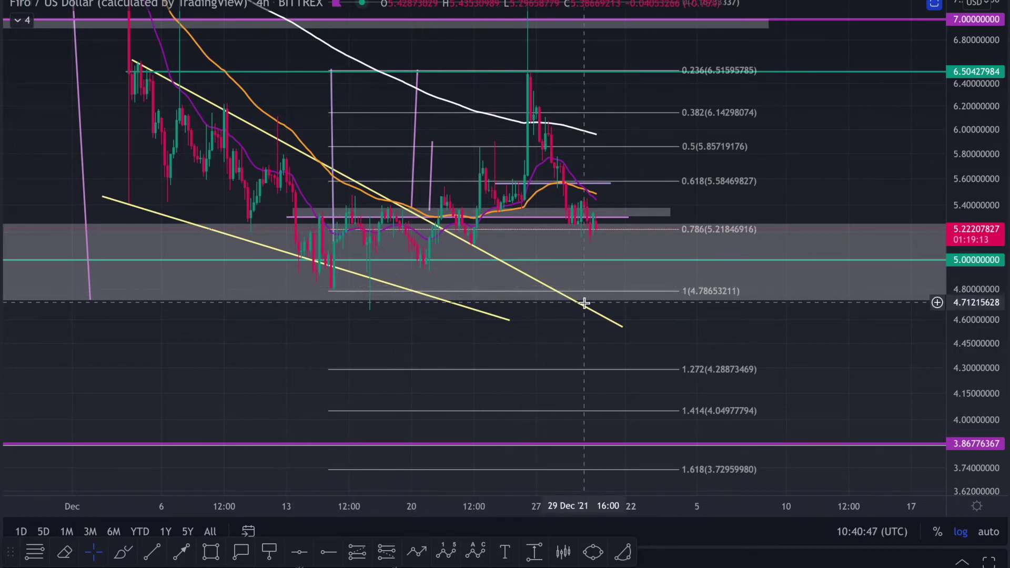
{"action": "left_click_drag", "start_coordinate": [834, 364], "coordinate": [803, 278]}
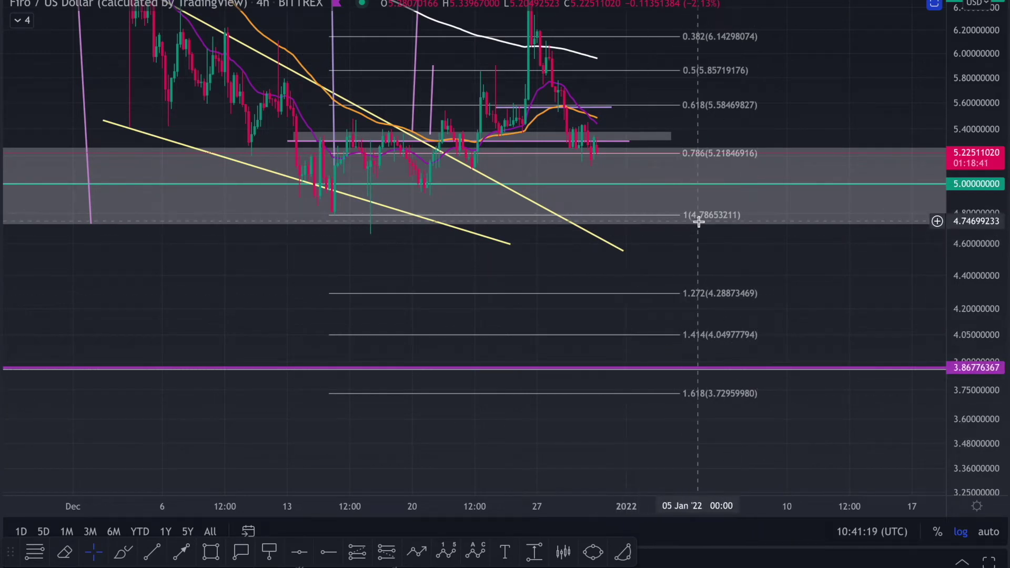
Brush a projected path falling from the latest candles below the grey support zone and rebounding, and undo the stroke
{"action": "left_click", "coordinate": [123, 552]}
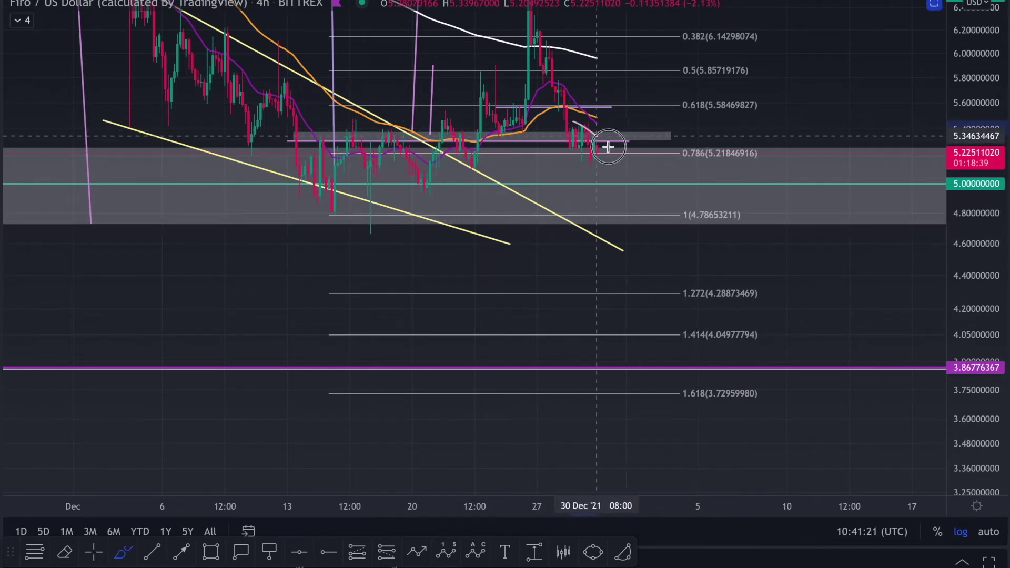
{"action": "left_click_drag", "start_coordinate": [574, 122], "coordinate": [641, 232]}
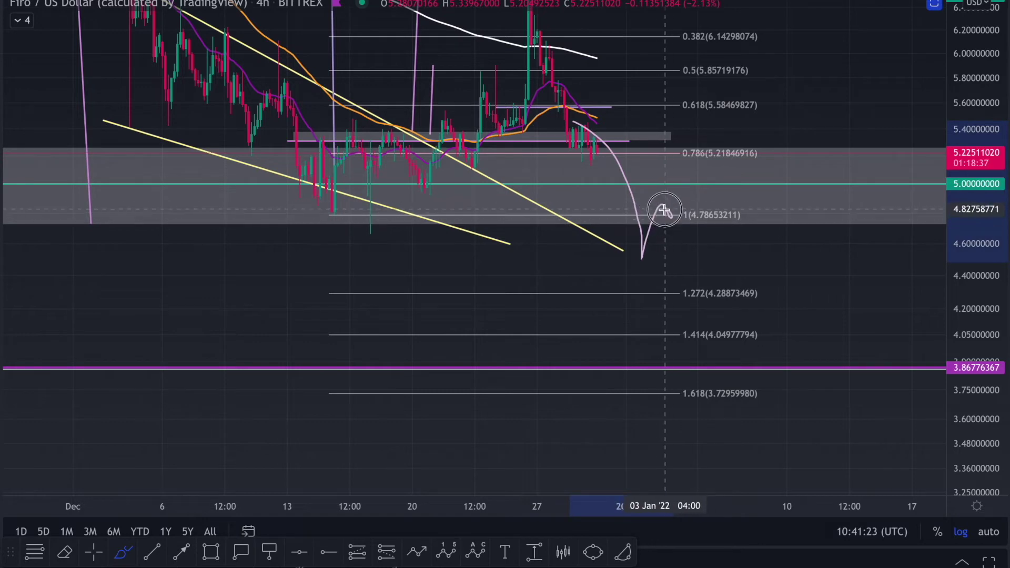
{"action": "key", "text": "ctrl+z"}
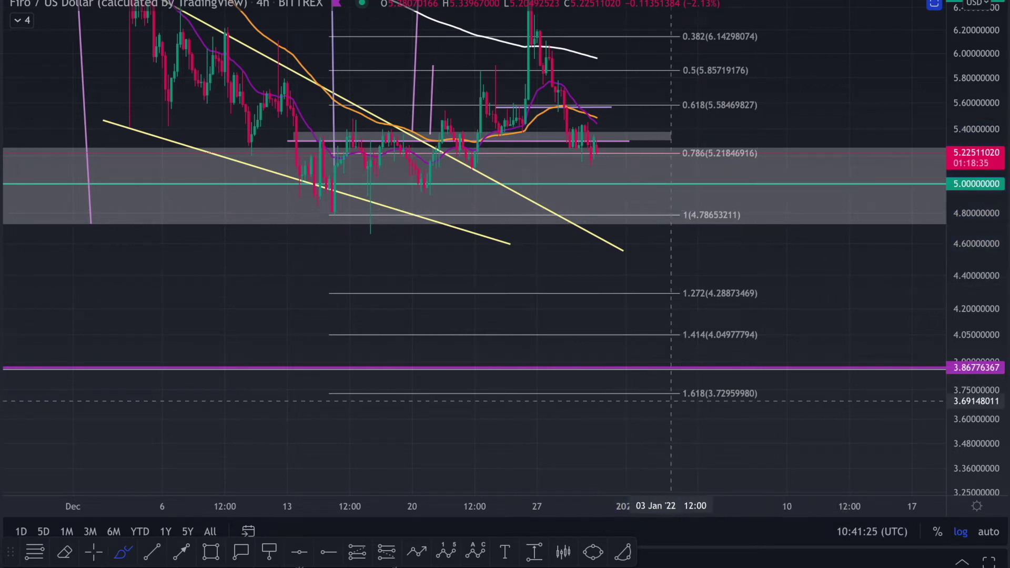
Examine the December price action around the grey support zone and the retracement levels from 0.236 to 1
{"action": "scroll", "coordinate": [795, 286], "scroll_direction": "down", "scroll_amount": 3}
{"action": "left_click_drag", "start_coordinate": [967, 294], "coordinate": [967, 325]}
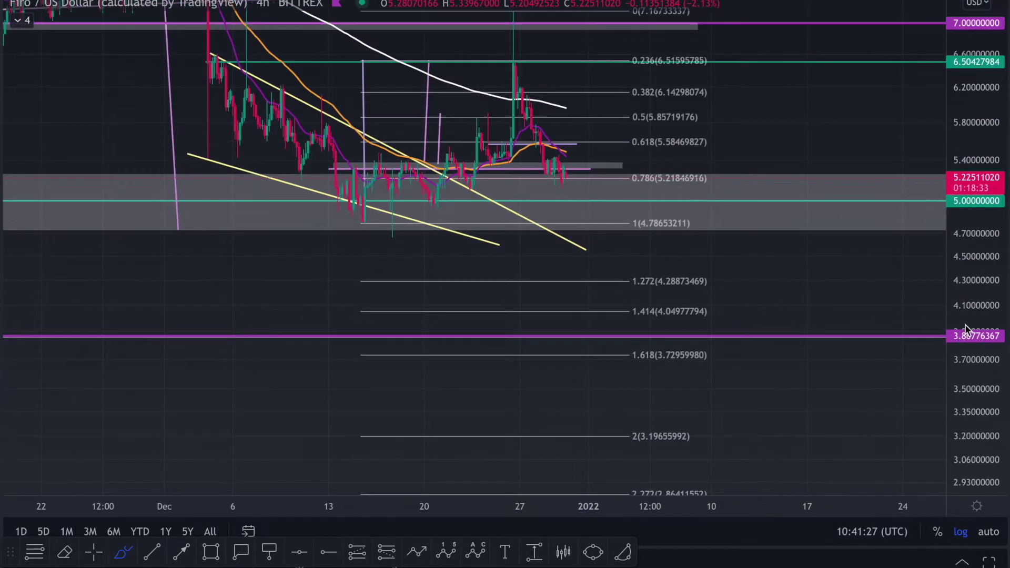
{"action": "left_click_drag", "start_coordinate": [106, 136], "coordinate": [148, 232]}
{"action": "left_click_drag", "start_coordinate": [981, 349], "coordinate": [974, 142]}
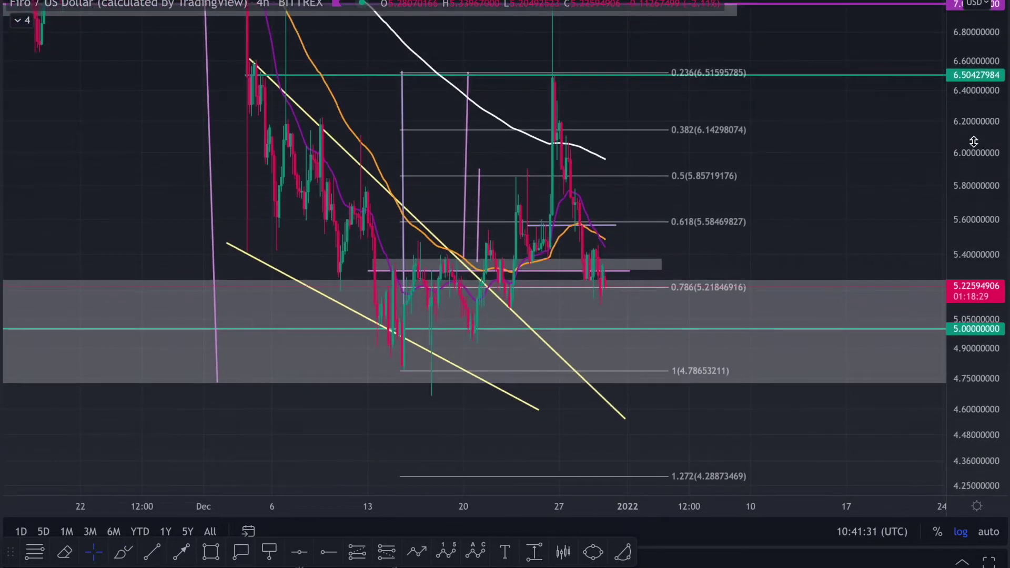
{"action": "scroll", "coordinate": [819, 230], "scroll_direction": "up", "scroll_amount": 1}
{"action": "scroll", "coordinate": [818, 229], "scroll_direction": "up", "scroll_amount": 3}
{"action": "left_click_drag", "start_coordinate": [818, 230], "coordinate": [882, 233]}
{"action": "left_click_drag", "start_coordinate": [953, 205], "coordinate": [952, 308]}
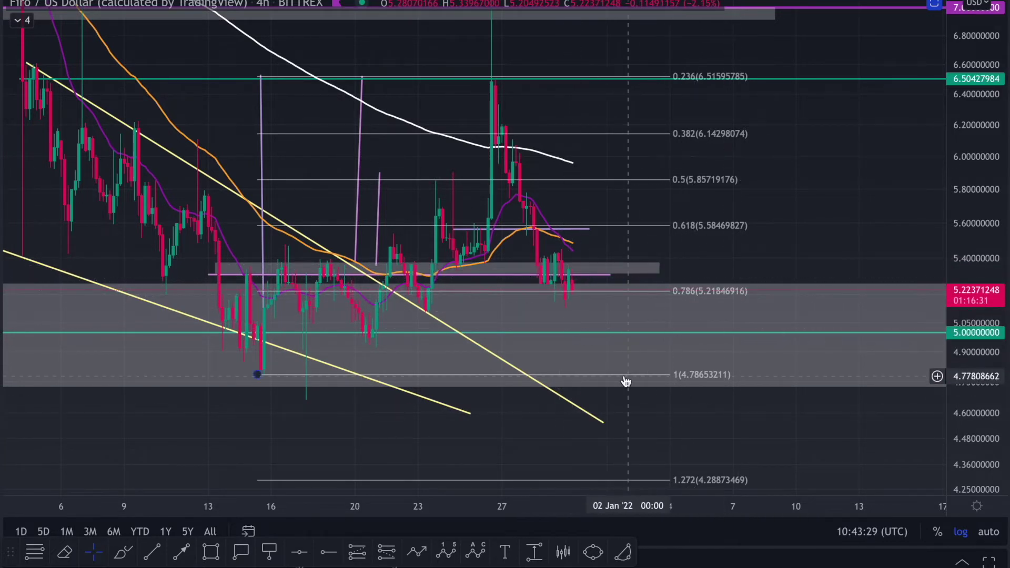
Brush a W-shaped projected price path from early December up past the 6.50 line in mid-January, and undo the stroke
{"action": "left_click", "coordinate": [123, 552]}
{"action": "scroll", "coordinate": [345, 255], "scroll_direction": "down", "scroll_amount": 3}
{"action": "mouse_move", "coordinate": [207, 69]}
{"action": "left_mouse_down"}
{"action": "mouse_move", "coordinate": [415, 378]}
{"action": "mouse_move", "coordinate": [537, 59]}
{"action": "mouse_move", "coordinate": [601, 351]}
{"action": "mouse_move", "coordinate": [683, 298]}
{"action": "mouse_move", "coordinate": [796, 56]}
{"action": "left_mouse_up"}
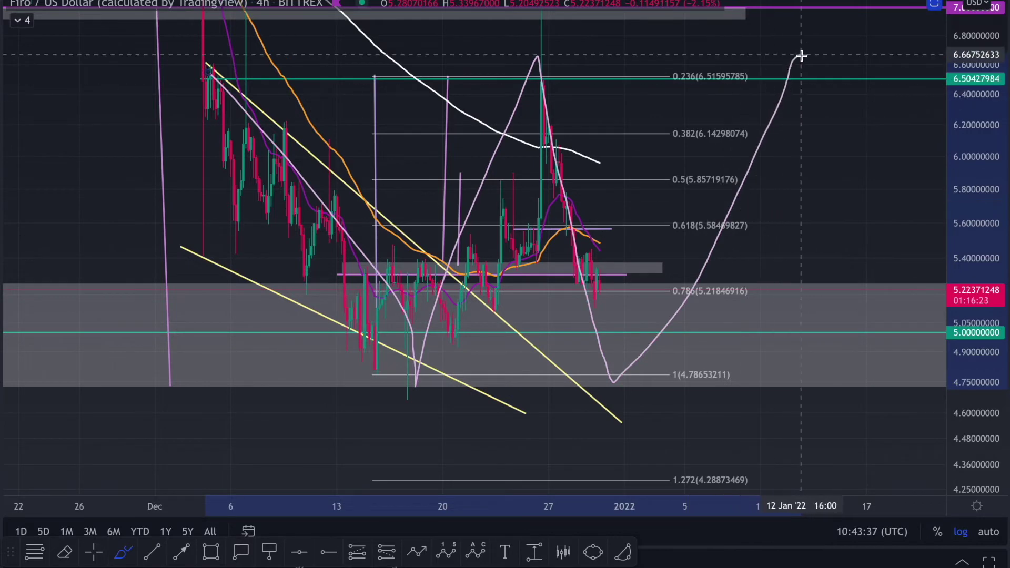
{"action": "key", "text": "ctrl+z"}
Try brushing a projected price path from the latest candles up past the 7.00 line
{"action": "mouse_move", "coordinate": [958, 287]}
{"action": "left_mouse_down"}
{"action": "mouse_move", "coordinate": [945, 412]}
{"action": "mouse_move", "coordinate": [947, 295]}
{"action": "mouse_move", "coordinate": [942, 314]}
{"action": "mouse_move", "coordinate": [980, 257]}
{"action": "mouse_move", "coordinate": [964, 240]}
{"action": "left_mouse_up"}
{"action": "scroll", "coordinate": [747, 183], "scroll_direction": "up", "scroll_amount": 4}
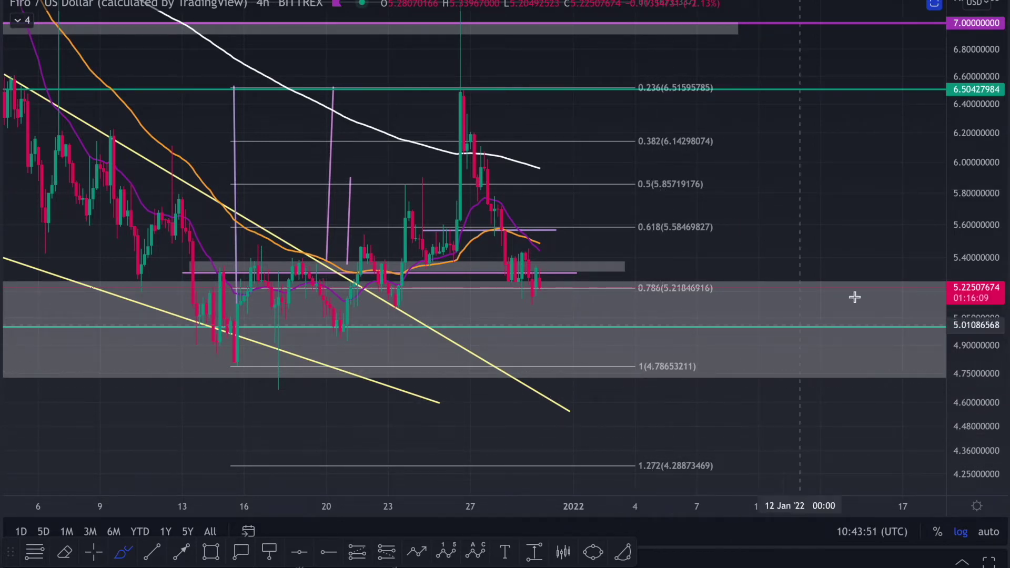
{"action": "left_click_drag", "start_coordinate": [973, 198], "coordinate": [963, 320]}
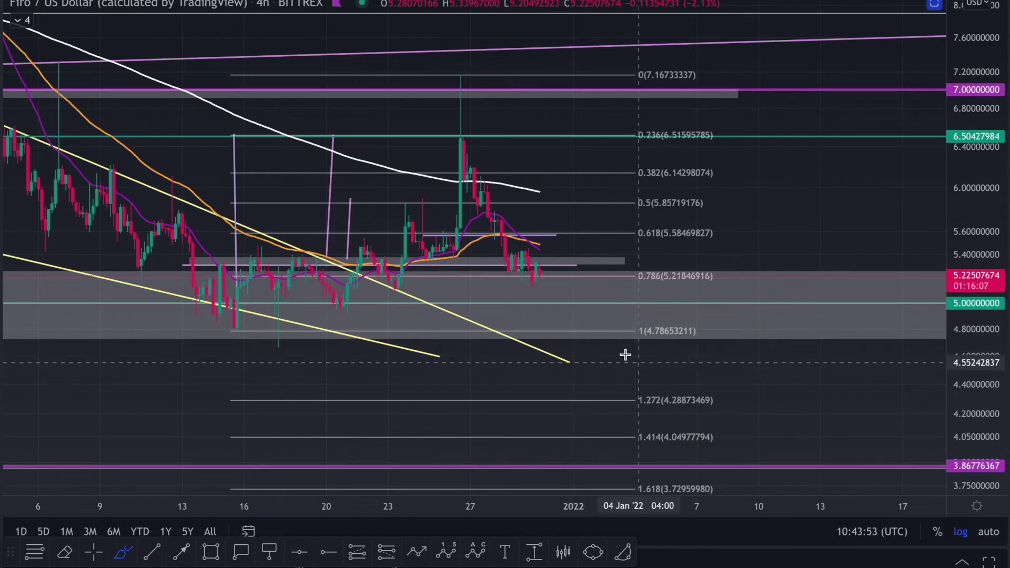
{"action": "mouse_move", "coordinate": [576, 330]}
{"action": "left_mouse_down"}
{"action": "mouse_move", "coordinate": [639, 329]}
{"action": "mouse_move", "coordinate": [570, 326]}
{"action": "left_mouse_up"}
{"action": "left_click_drag", "start_coordinate": [533, 272], "coordinate": [670, 19]}
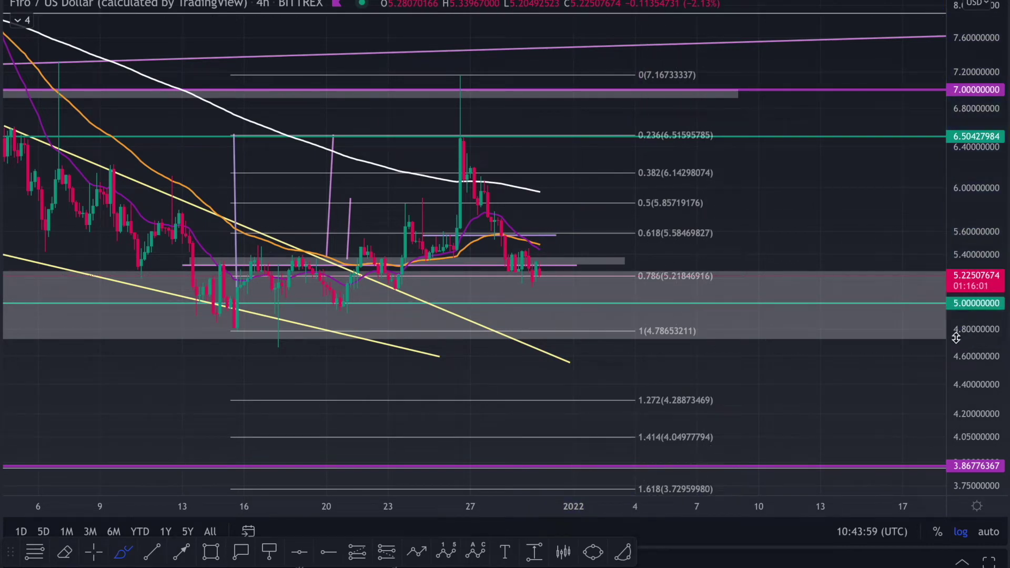
Examine the latest candles against the 0.618 and 0.786 levels of the smaller Fib retracement
{"action": "left_click_drag", "start_coordinate": [957, 338], "coordinate": [959, 220]}
{"action": "scroll", "coordinate": [771, 196], "scroll_direction": "up", "scroll_amount": 1}
{"action": "scroll", "coordinate": [771, 196], "scroll_direction": "up", "scroll_amount": 1}
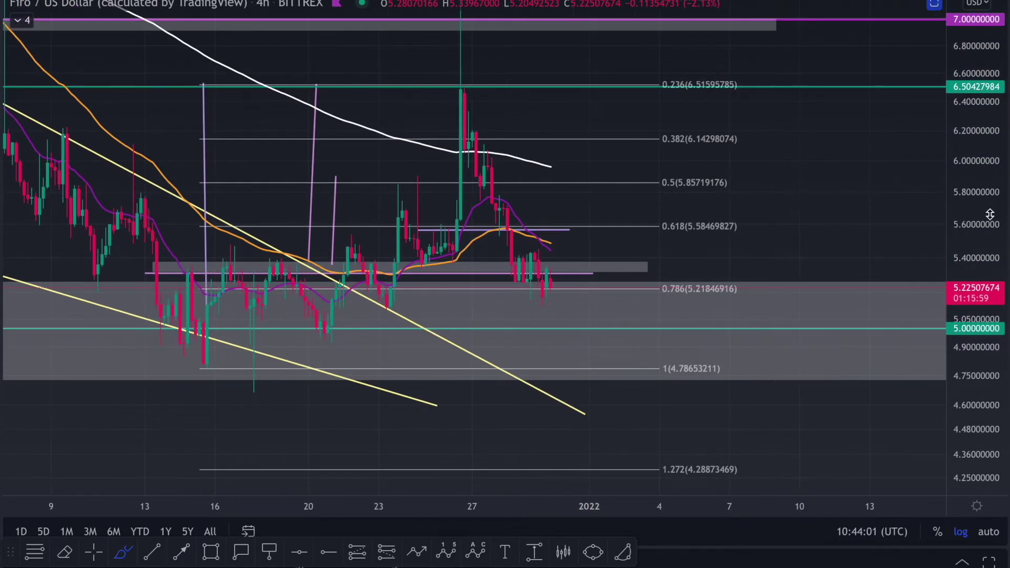
{"action": "left_click_drag", "start_coordinate": [972, 182], "coordinate": [972, 211]}
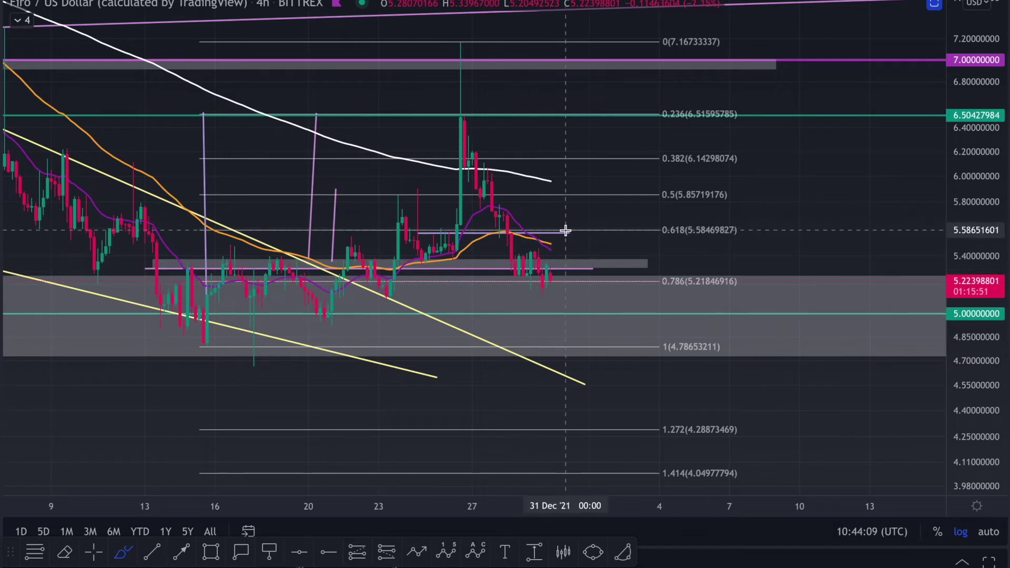
Try brushing price paths around the latest candles, one up to the 0.5 level and one down to the support zone's lower edge, undoing both
{"action": "scroll", "coordinate": [579, 285], "scroll_direction": "up", "scroll_amount": 1}
{"action": "scroll", "coordinate": [579, 284], "scroll_direction": "up", "scroll_amount": 1}
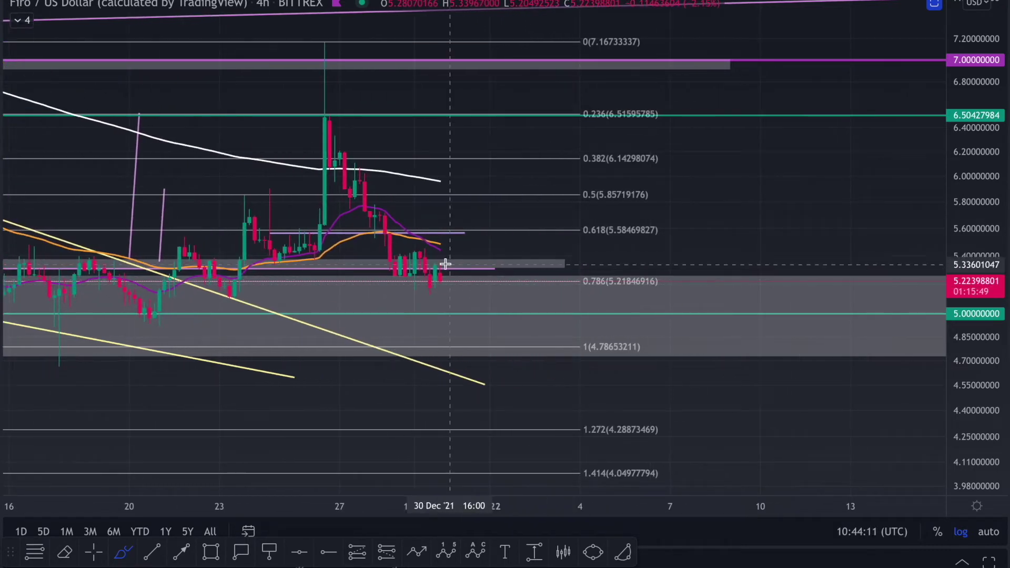
{"action": "mouse_move", "coordinate": [385, 216]}
{"action": "left_mouse_down"}
{"action": "mouse_move", "coordinate": [397, 266]}
{"action": "mouse_move", "coordinate": [406, 272]}
{"action": "mouse_move", "coordinate": [415, 258]}
{"action": "mouse_move", "coordinate": [431, 287]}
{"action": "mouse_move", "coordinate": [476, 196]}
{"action": "left_mouse_up"}
{"action": "key", "text": "ctrl+z"}
{"action": "mouse_move", "coordinate": [434, 283]}
{"action": "left_mouse_down"}
{"action": "mouse_move", "coordinate": [456, 251]}
{"action": "mouse_move", "coordinate": [493, 354]}
{"action": "left_mouse_up"}
{"action": "key", "text": "ctrl+z"}
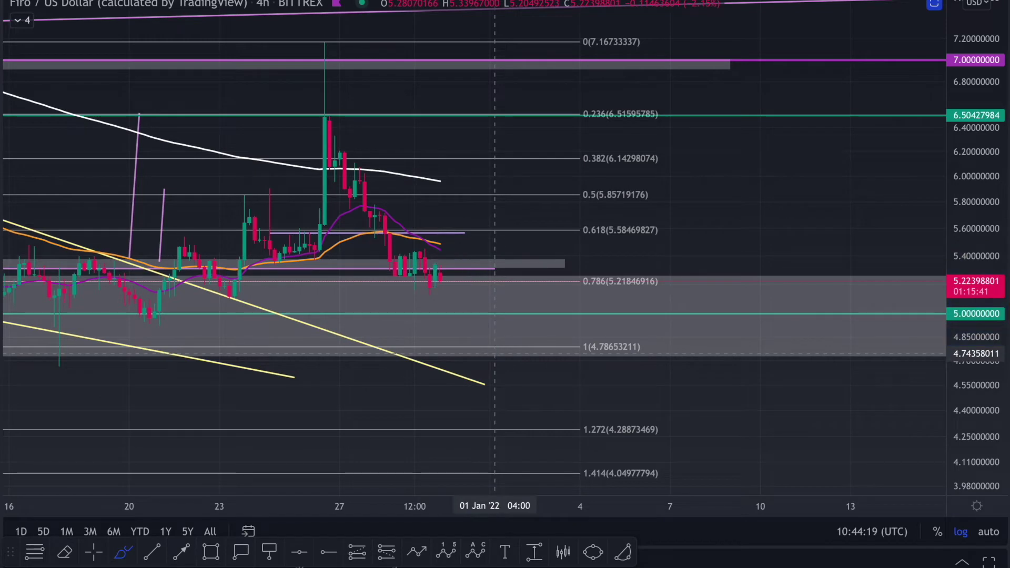
Try brushing rebounds from the latest candles to around the 0.618 level and a rejection down to the 1 level, and undo the strokes
{"action": "scroll", "coordinate": [596, 330], "scroll_direction": "down", "scroll_amount": 3}
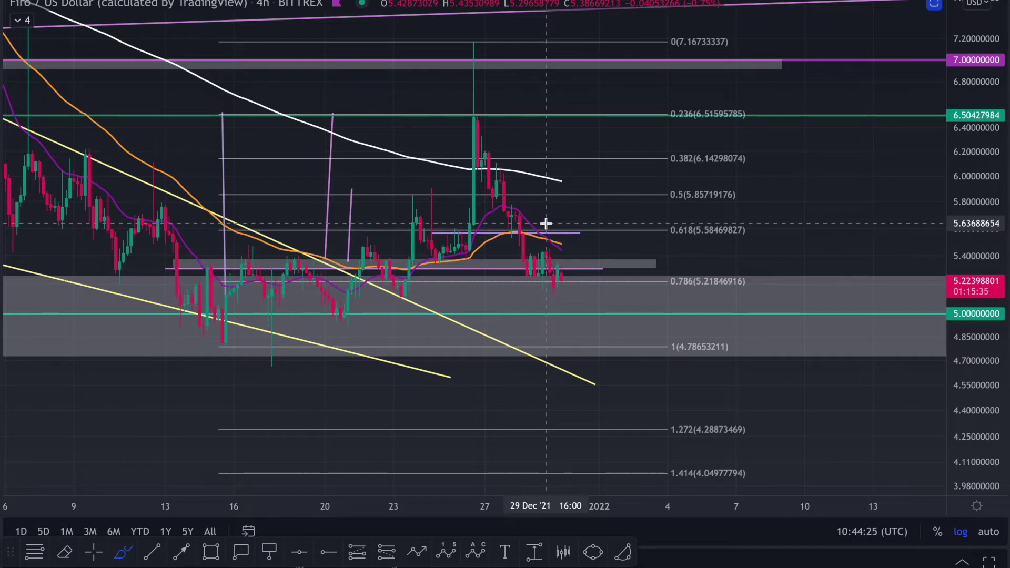
{"action": "mouse_move", "coordinate": [553, 287]}
{"action": "left_mouse_down"}
{"action": "mouse_move", "coordinate": [588, 215]}
{"action": "mouse_move", "coordinate": [599, 235]}
{"action": "left_mouse_up"}
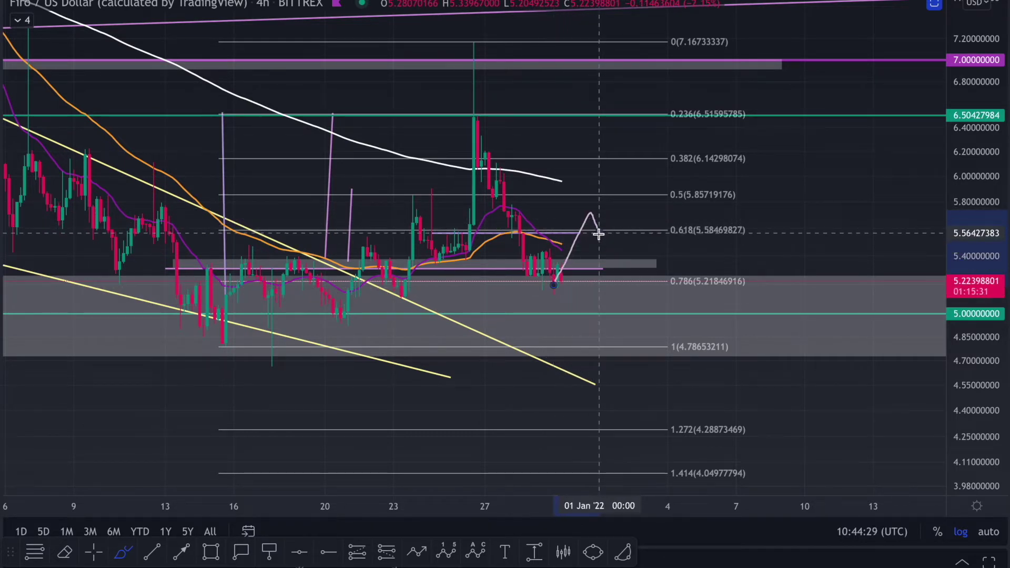
{"action": "left_click_drag", "start_coordinate": [558, 282], "coordinate": [591, 228]}
{"action": "mouse_move", "coordinate": [560, 282]}
{"action": "left_mouse_down"}
{"action": "mouse_move", "coordinate": [572, 242]}
{"action": "mouse_move", "coordinate": [599, 345]}
{"action": "left_mouse_up"}
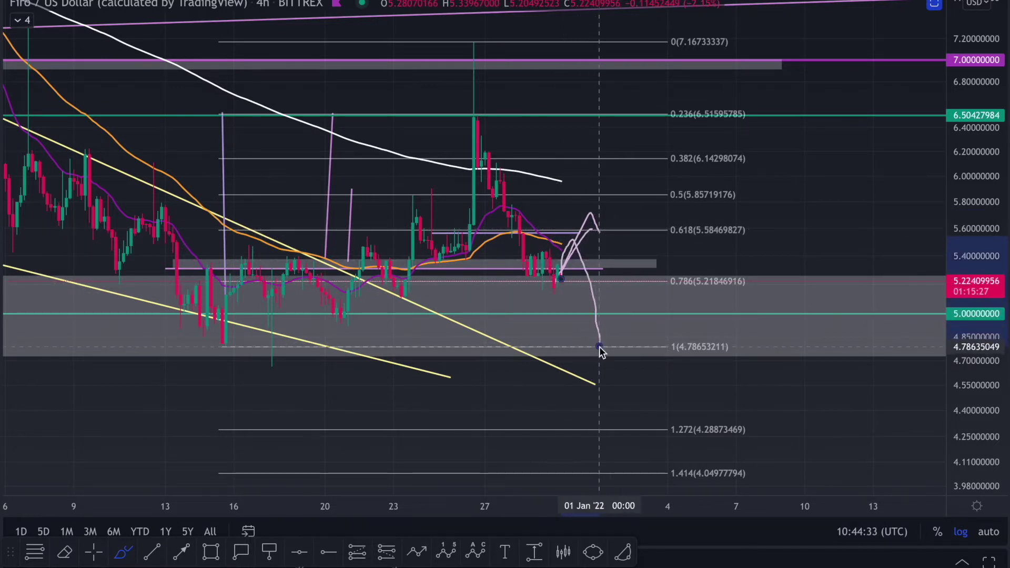
{"action": "key", "text": "ctrl+z"}
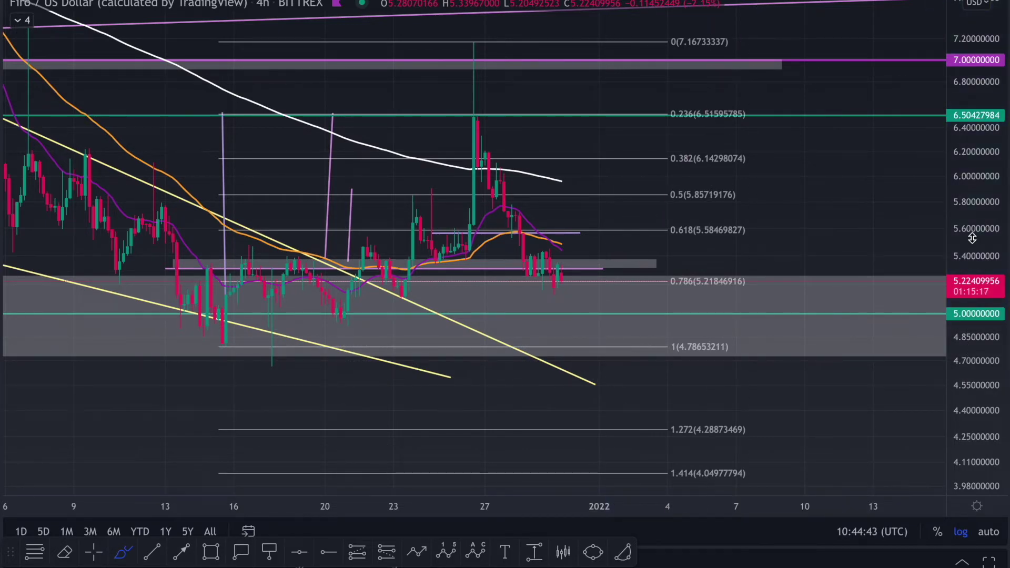
Try brushing a rebound from near the 1.272 level up into the grey support zone in early January, and remove the stroke
{"action": "left_click_drag", "start_coordinate": [972, 238], "coordinate": [973, 147]}
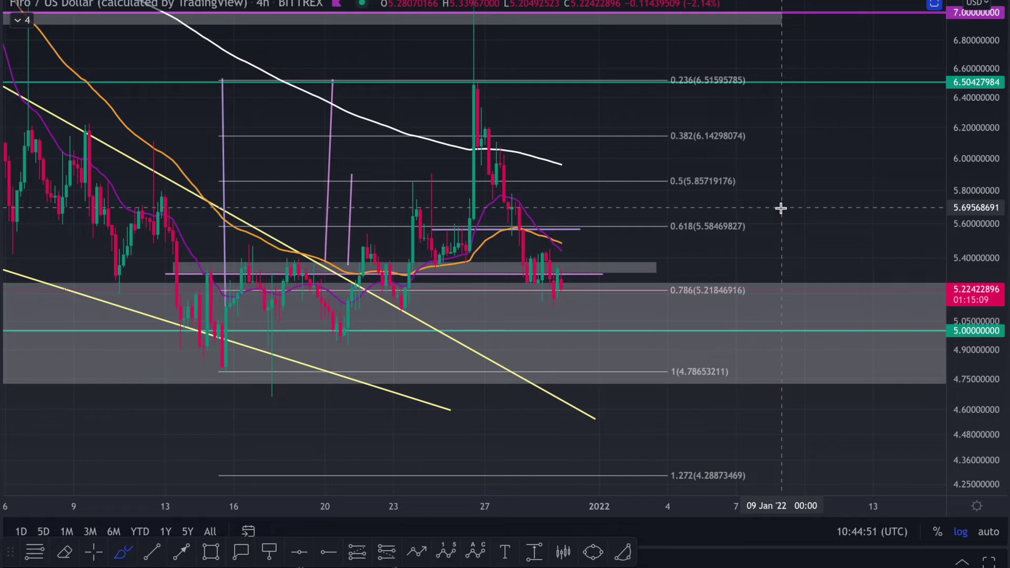
{"action": "mouse_move", "coordinate": [600, 470]}
{"action": "left_mouse_down"}
{"action": "mouse_move", "coordinate": [648, 343]}
{"action": "mouse_move", "coordinate": [660, 373]}
{"action": "left_mouse_up"}
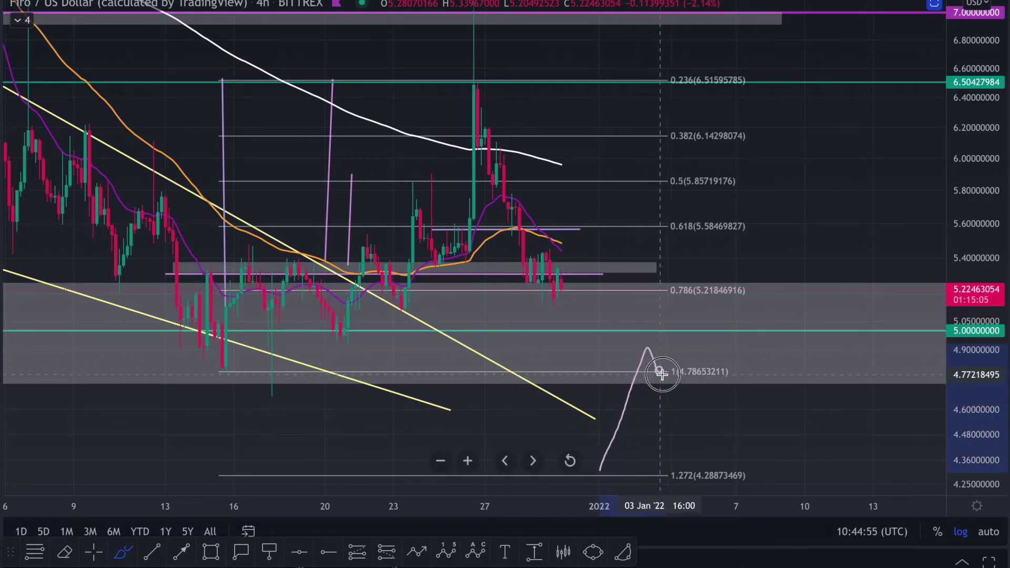
{"action": "key", "text": "Delete"}
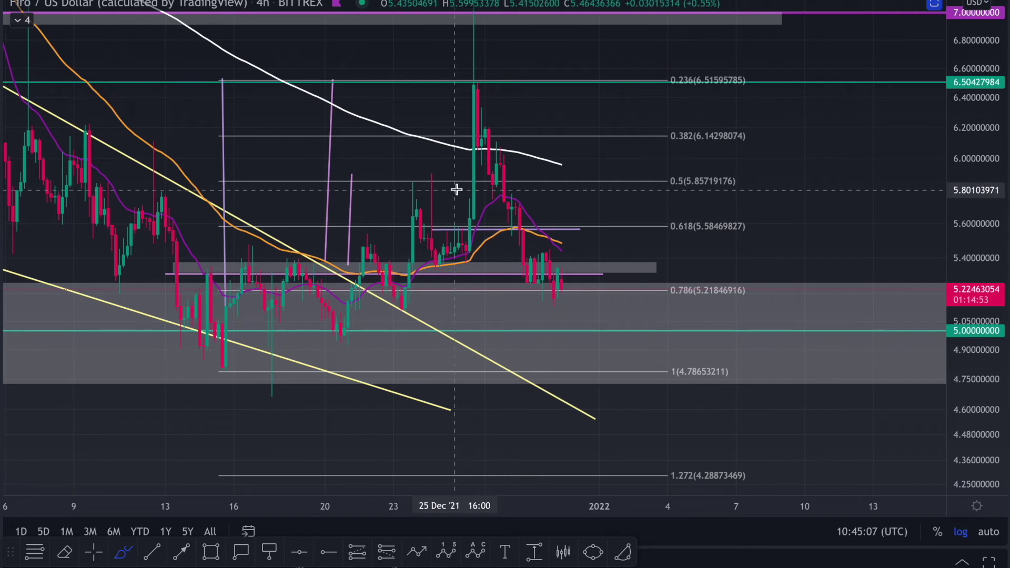
Brush along the late-December decline from near the white moving average down to about 5.49, and undo the stroke
{"action": "mouse_move", "coordinate": [495, 152]}
{"action": "left_mouse_down"}
{"action": "mouse_move", "coordinate": [533, 270]}
{"action": "mouse_move", "coordinate": [554, 243]}
{"action": "left_mouse_up"}
{"action": "key", "text": "ctrl+z"}
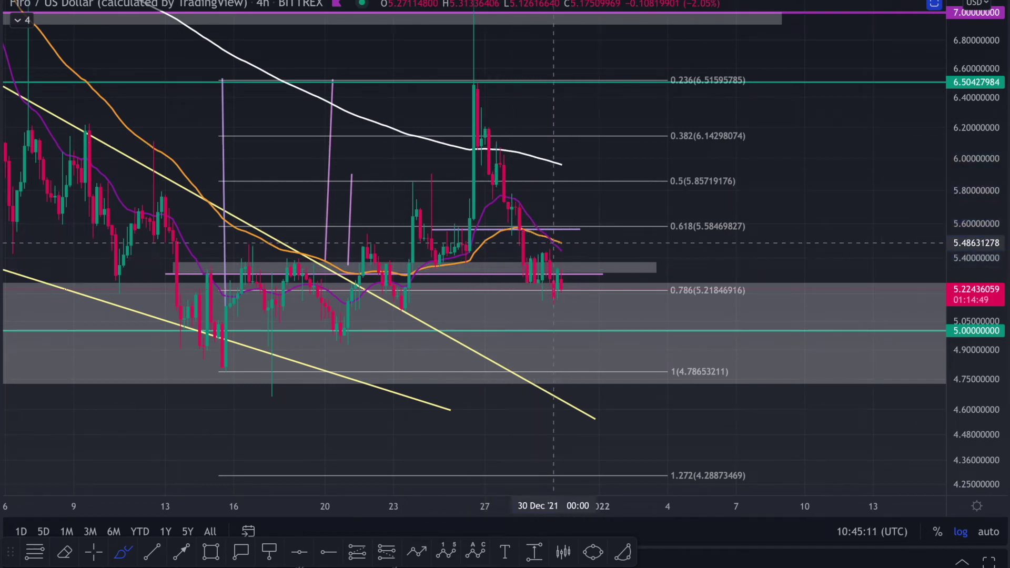
{"action": "left_click", "coordinate": [554, 236]}
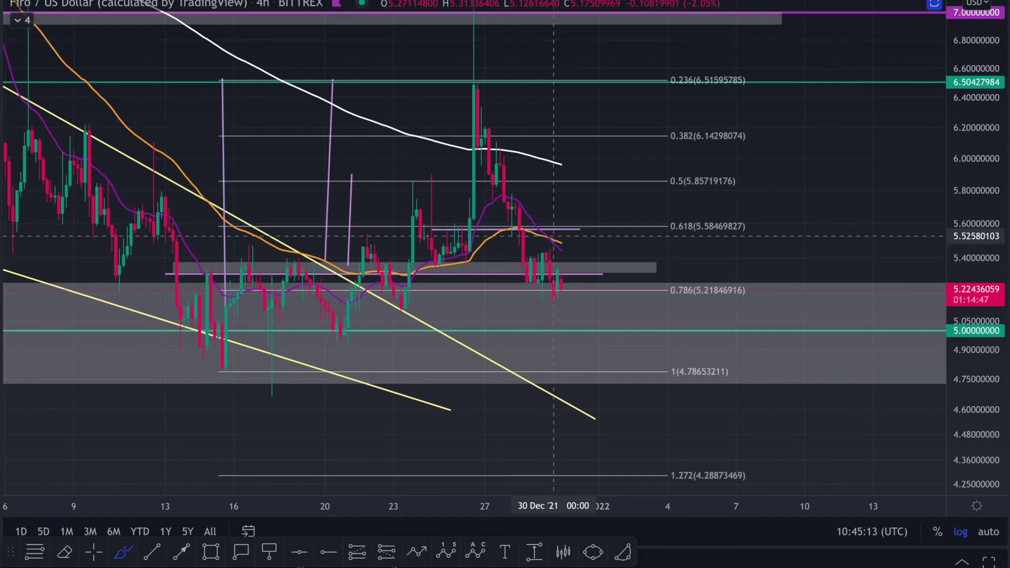
Try brushing a bounce from the latest candles at the 0.786 level to above 0.618 and back down to it, and undo the stroke
{"action": "scroll", "coordinate": [620, 275], "scroll_direction": "down", "scroll_amount": 3}
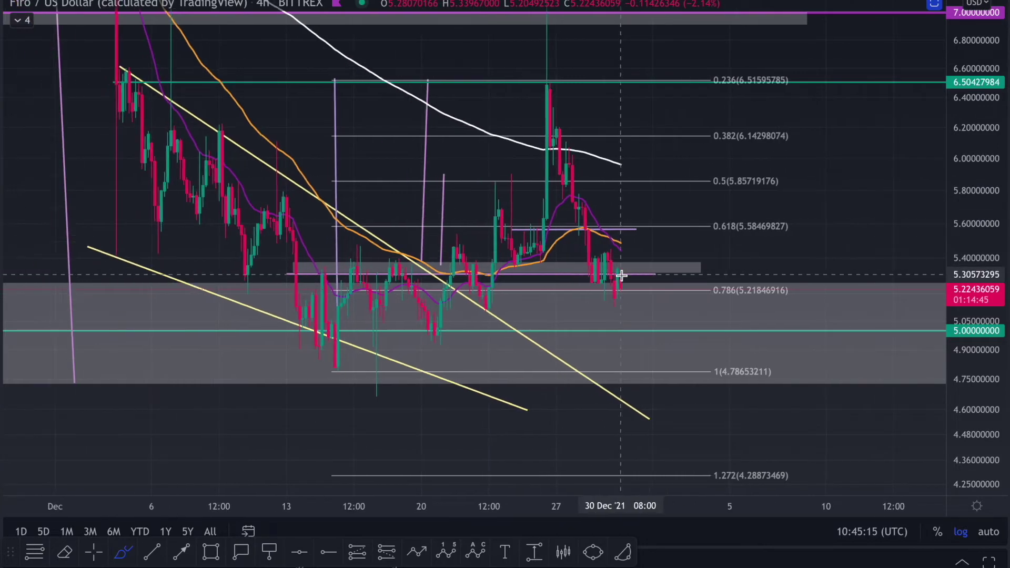
{"action": "left_click_drag", "start_coordinate": [995, 149], "coordinate": [975, 251]}
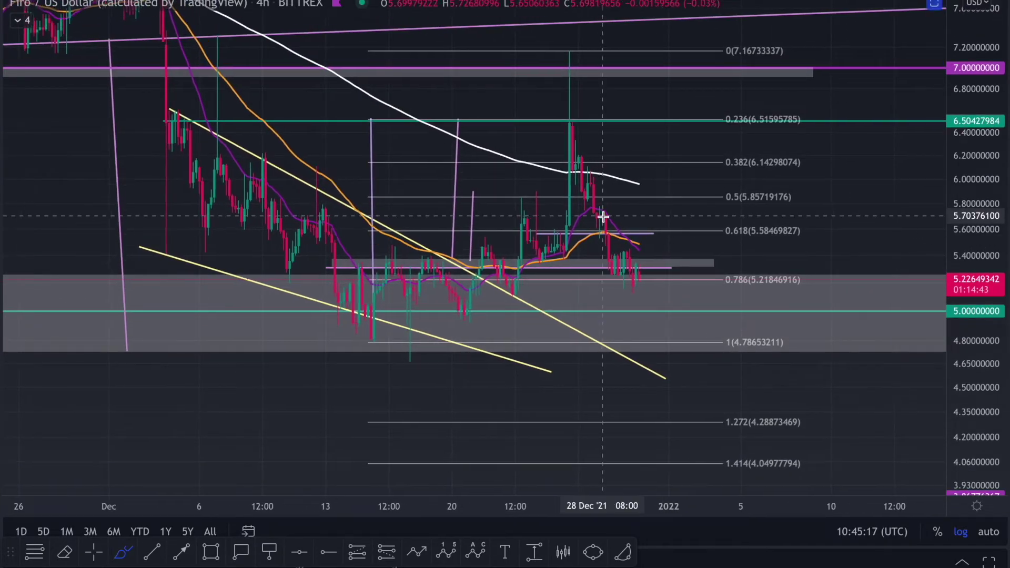
{"action": "scroll", "coordinate": [667, 214], "scroll_direction": "right", "scroll_amount": 3}
{"action": "mouse_move", "coordinate": [573, 285]}
{"action": "left_mouse_down"}
{"action": "mouse_move", "coordinate": [583, 247]}
{"action": "mouse_move", "coordinate": [605, 232]}
{"action": "left_mouse_up"}
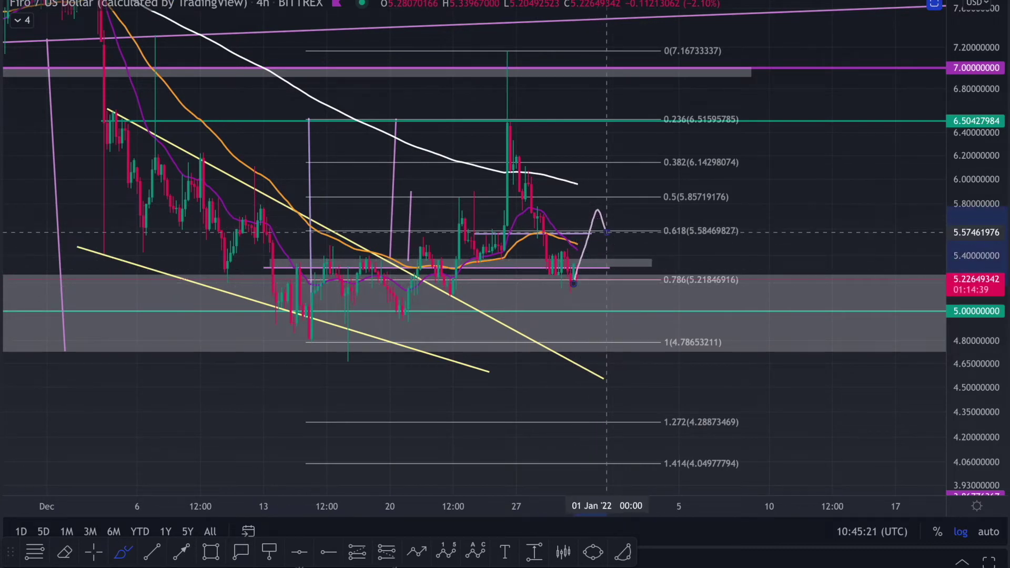
{"action": "key", "text": "ctrl+z"}
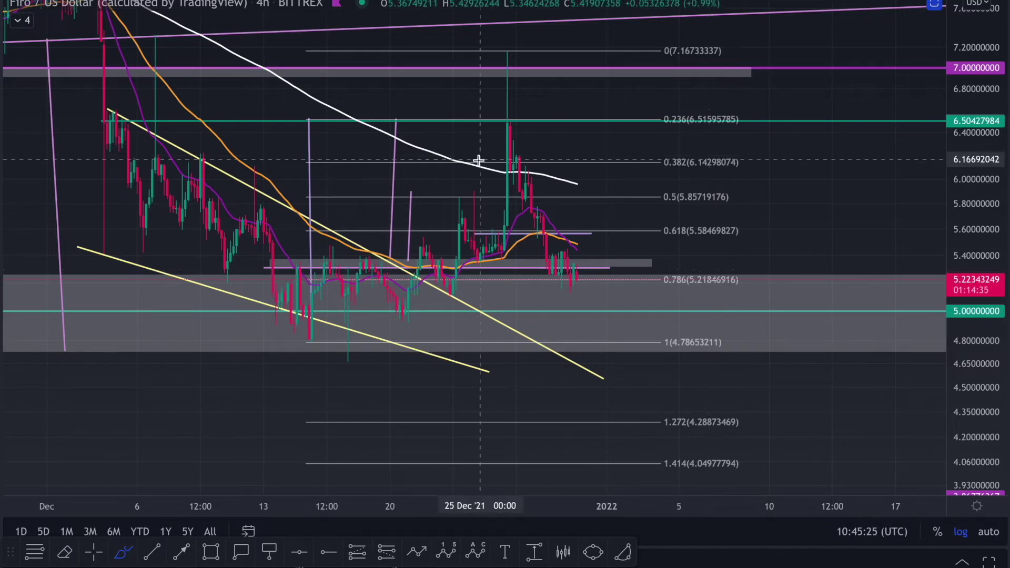
Draw a descending trend line from about 6.50 at the 26 December peak to about 5.00 on 30 December
{"action": "key", "text": "Escape"}
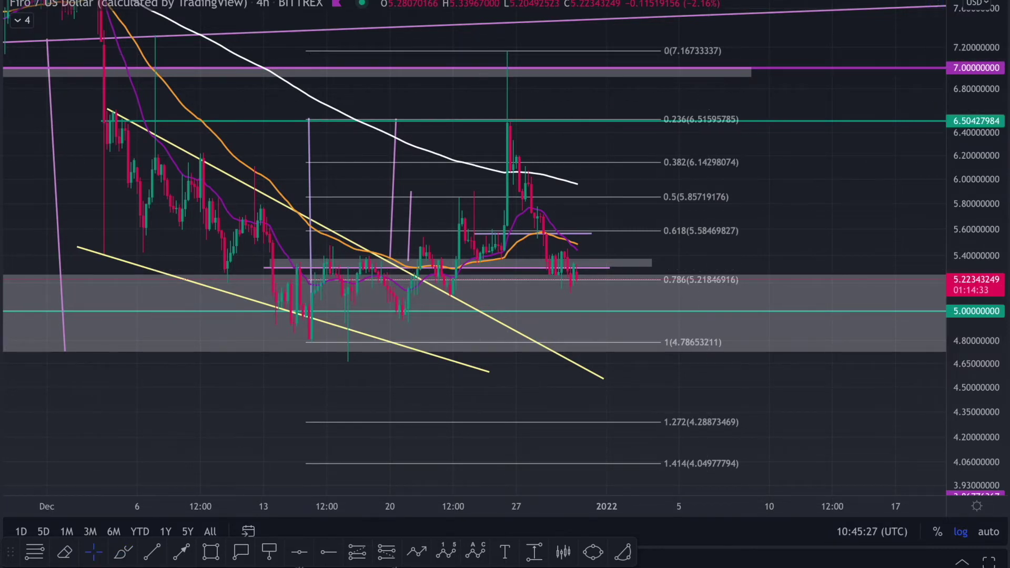
{"action": "left_click", "coordinate": [151, 552]}
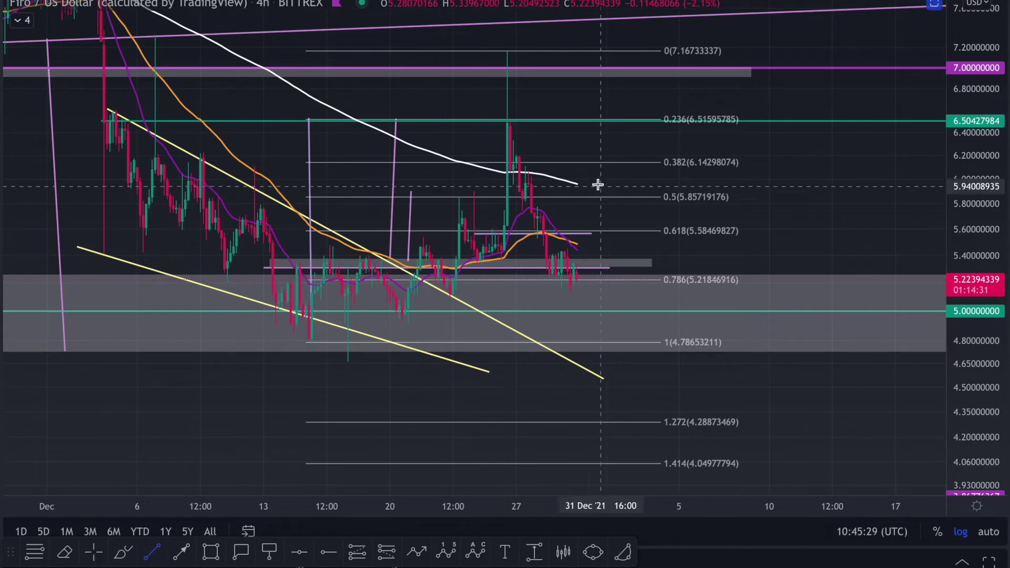
{"action": "left_click", "coordinate": [509, 120]}
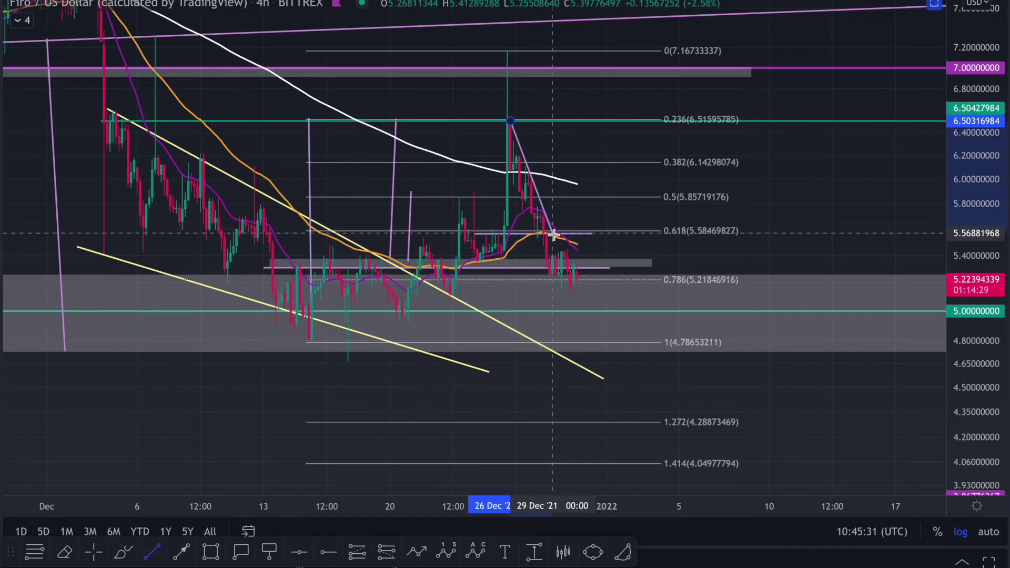
{"action": "left_click", "coordinate": [579, 312]}
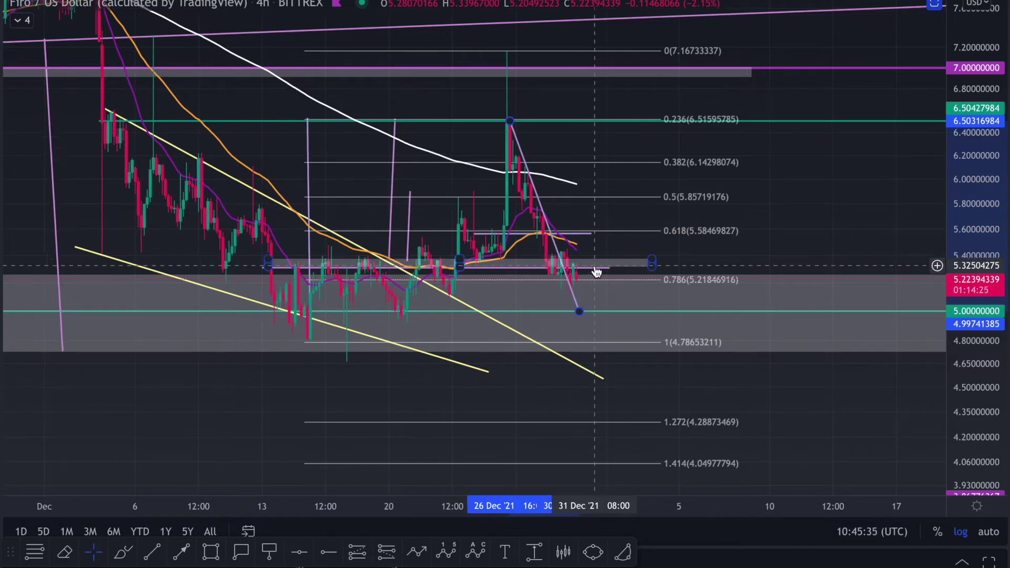
Draw a lower trend line from about 5.49 on 25 December through the 30 December low, extending it to about 5.12
{"action": "scroll", "coordinate": [595, 273], "scroll_direction": "up", "scroll_amount": 4}
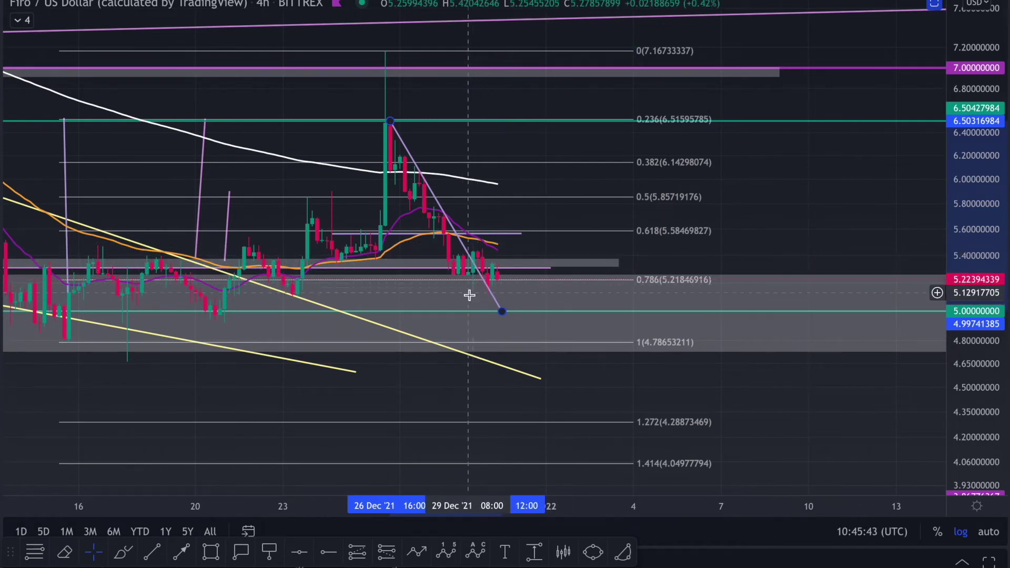
{"action": "scroll", "coordinate": [574, 303], "scroll_direction": "up", "scroll_amount": 2}
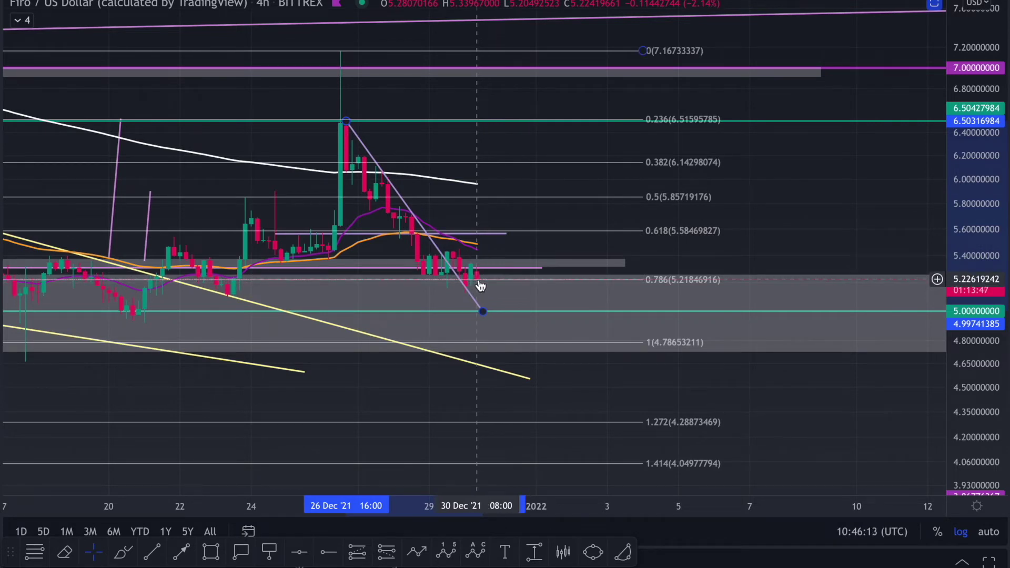
{"action": "scroll", "coordinate": [480, 286], "scroll_direction": "down", "scroll_amount": 2}
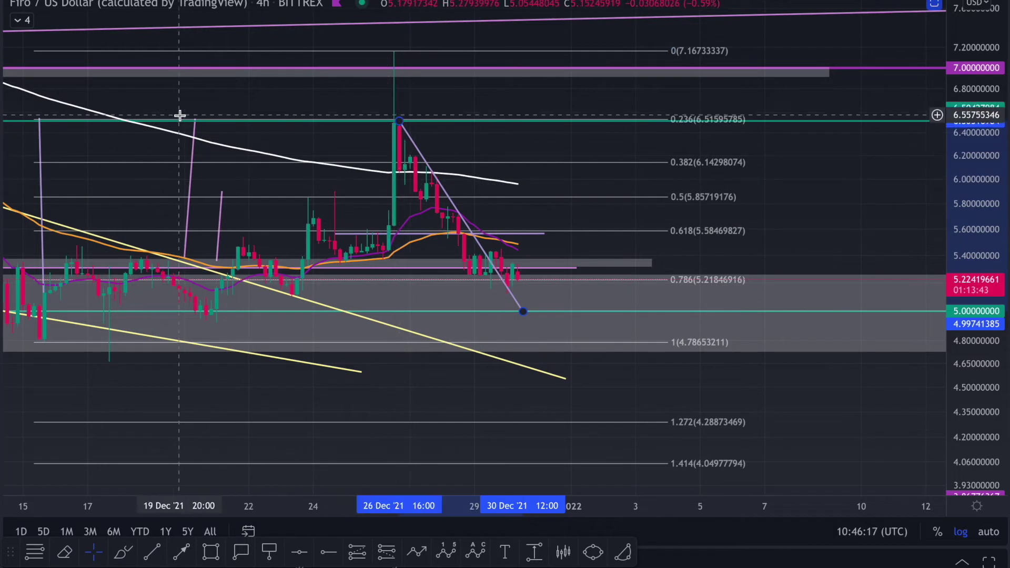
{"action": "key", "text": "alt+t"}
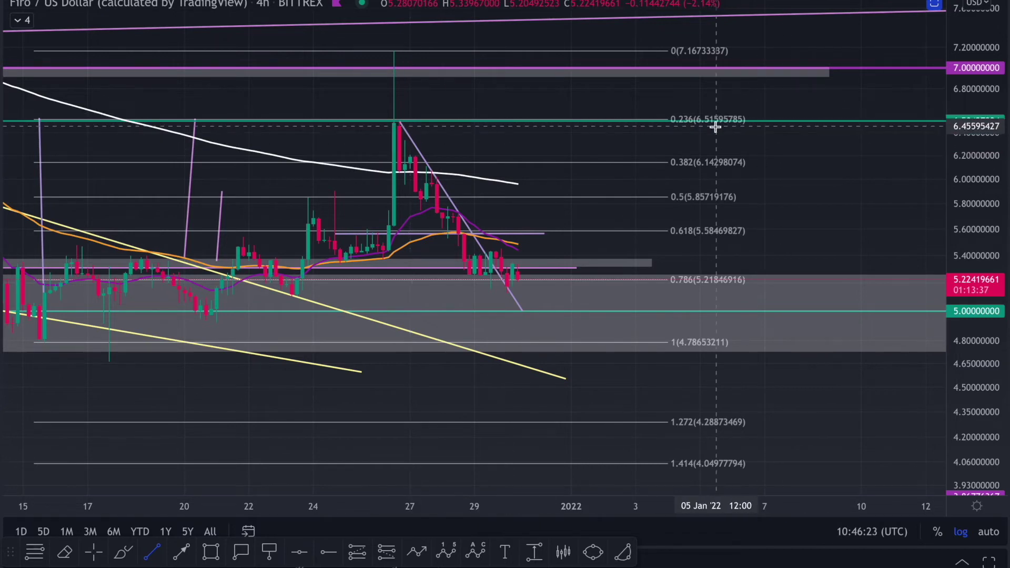
{"action": "scroll", "coordinate": [394, 287], "scroll_direction": "down", "scroll_amount": 1}
{"action": "scroll", "coordinate": [394, 287], "scroll_direction": "down", "scroll_amount": 1}
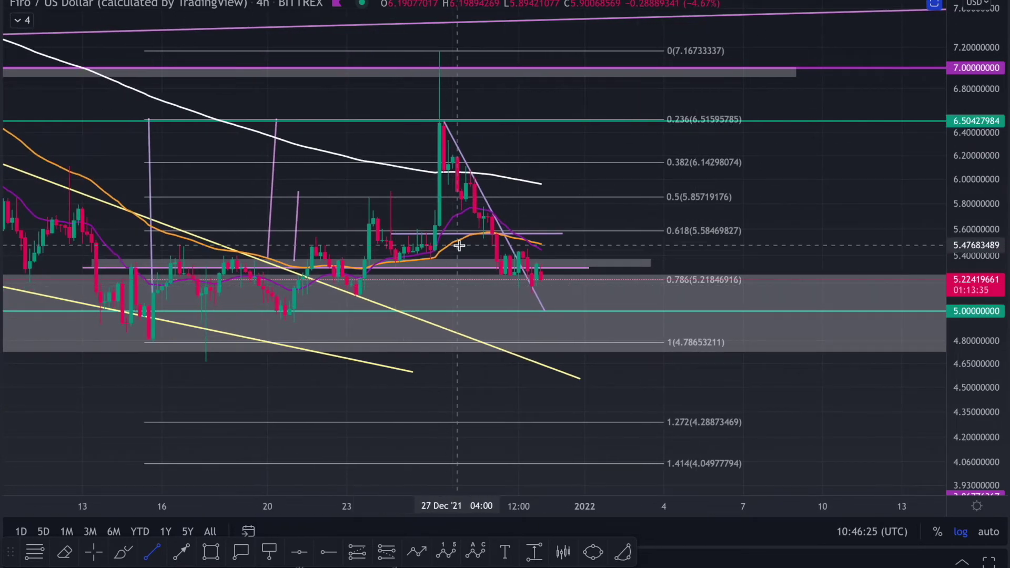
{"action": "left_click", "coordinate": [535, 288]}
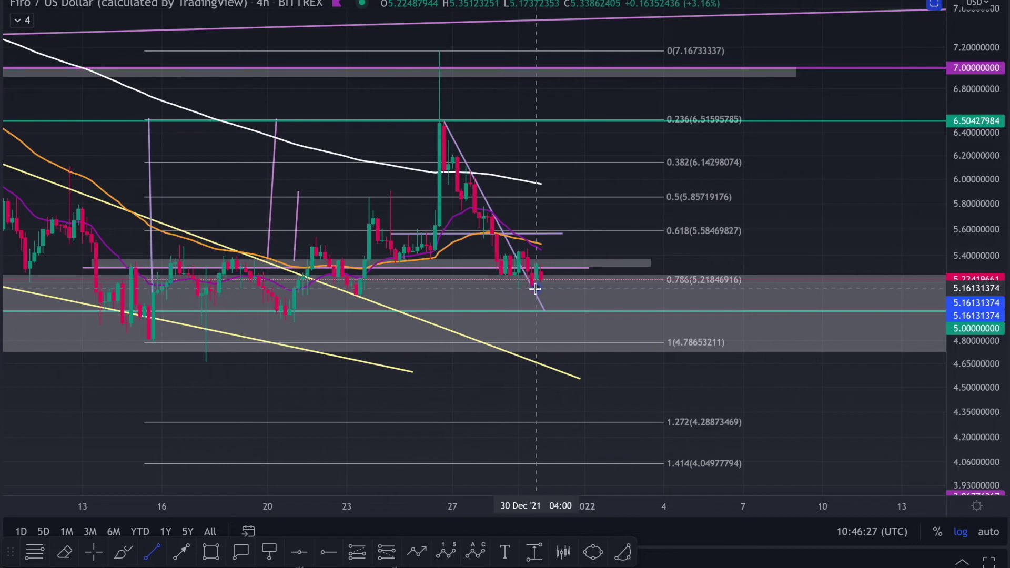
{"action": "left_click", "coordinate": [418, 243]}
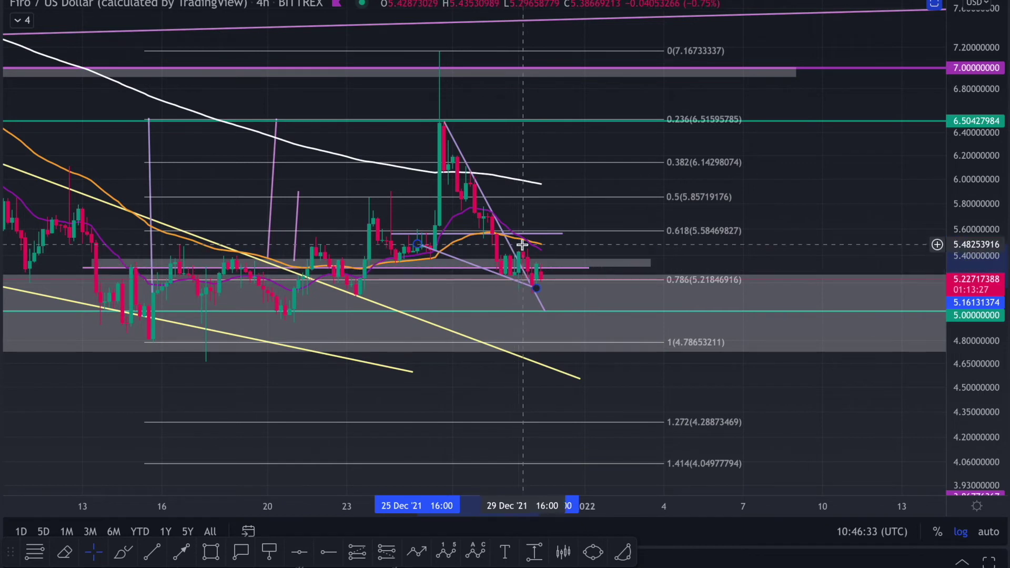
{"action": "left_click_drag", "start_coordinate": [537, 289], "coordinate": [556, 297]}
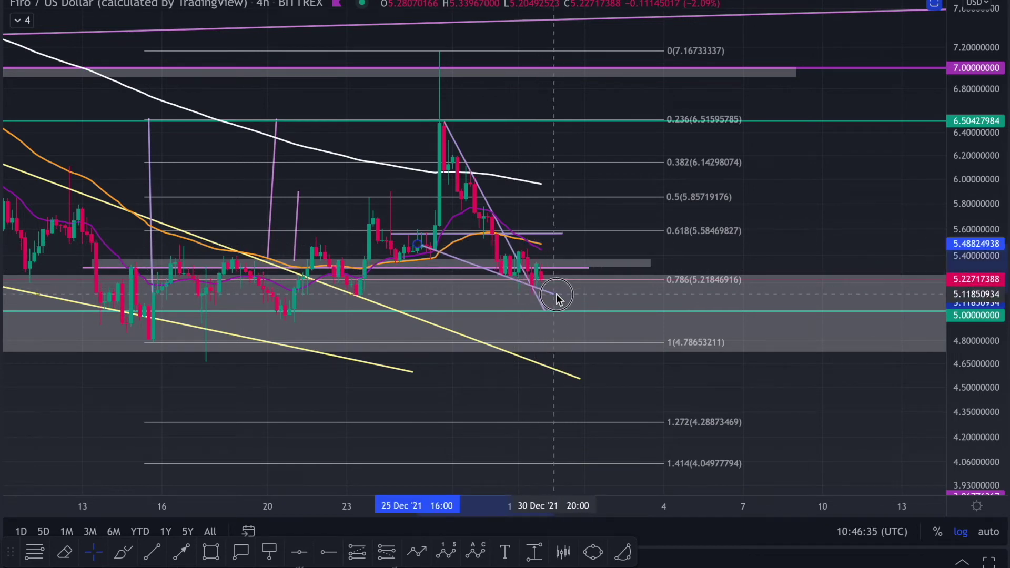
{"action": "left_click", "coordinate": [576, 239]}
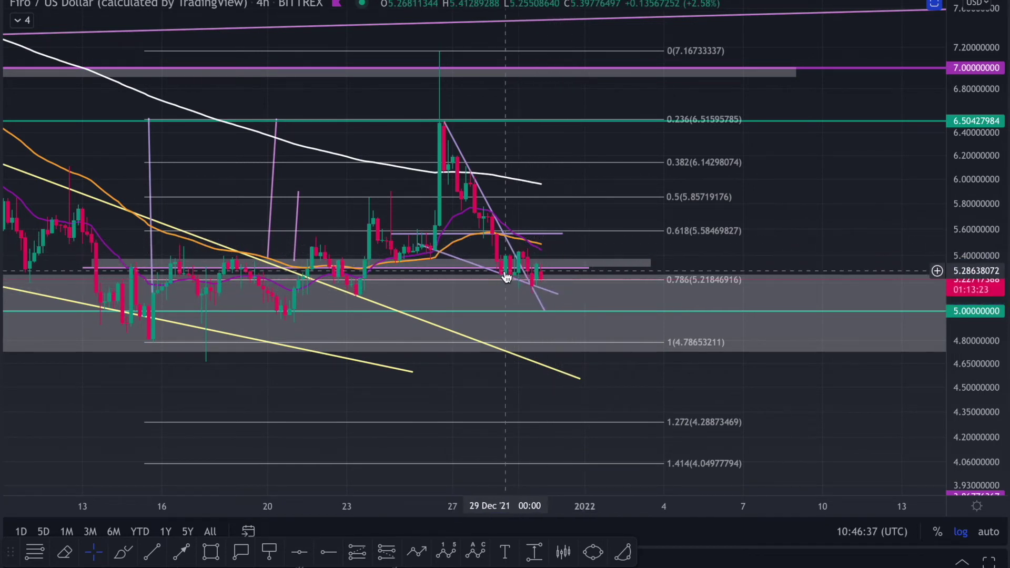
Examine the latest candles against the two descending trend lines and the preceding 26 December spike
{"action": "left_click", "coordinate": [537, 293]}
{"action": "left_click", "coordinate": [534, 288]}
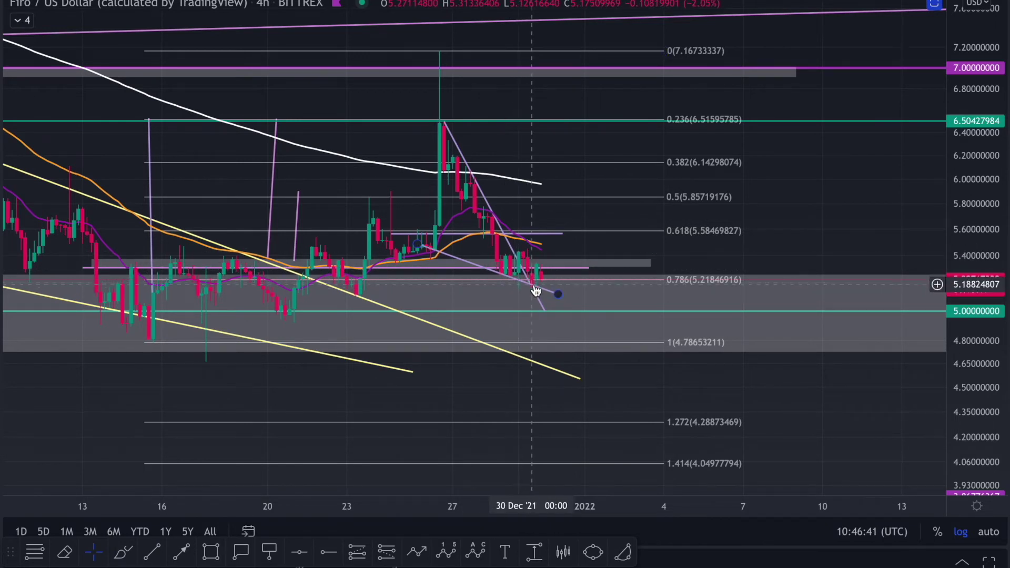
{"action": "scroll", "coordinate": [541, 293], "scroll_direction": "up", "scroll_amount": 2}
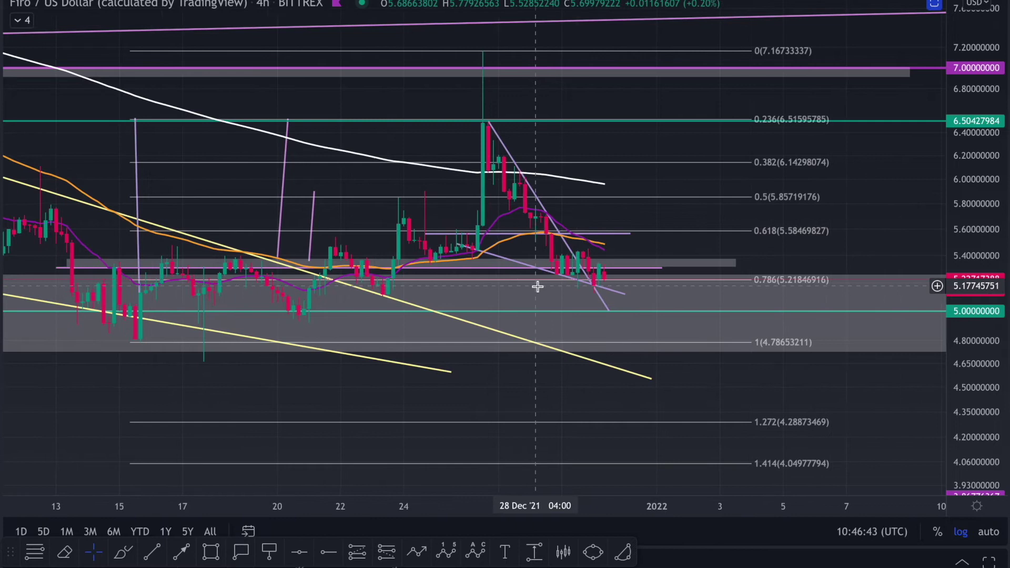
{"action": "left_click", "coordinate": [594, 280]}
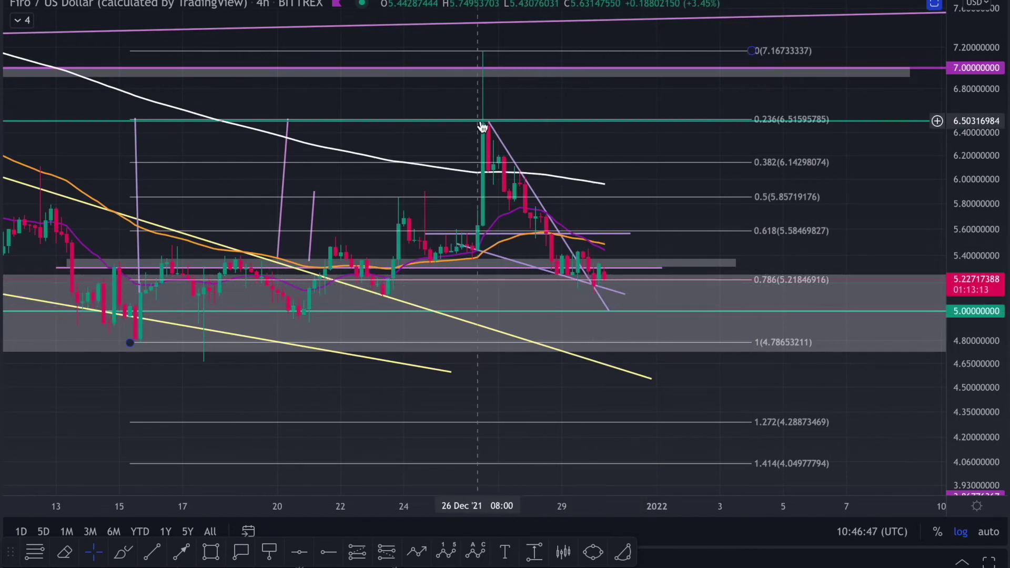
{"action": "left_click", "coordinate": [592, 300]}
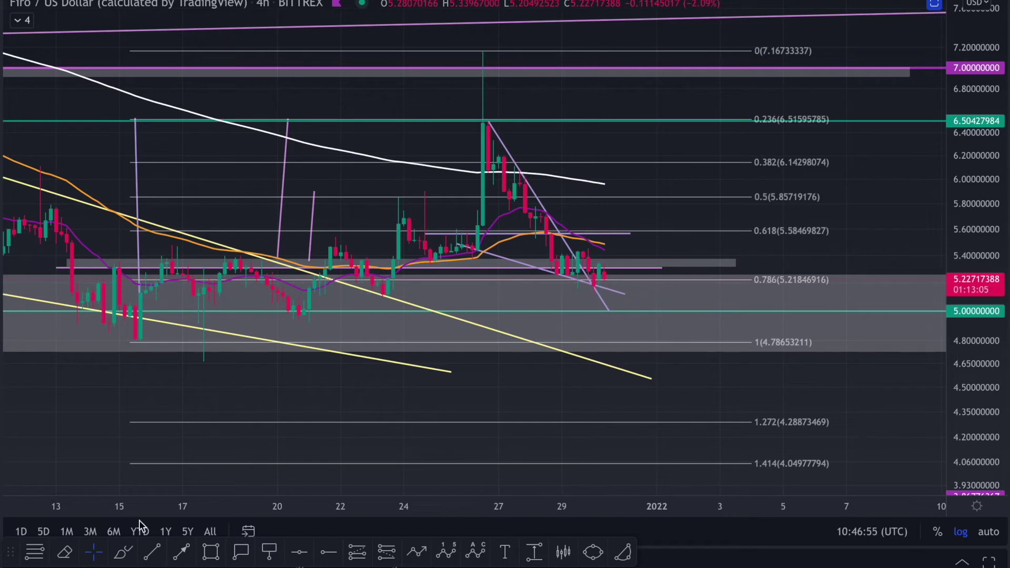
Try brushing a projected upward price path from the latest candles to just above the 0.5 level in early January, and undo the stroke
{"action": "left_click", "coordinate": [138, 555]}
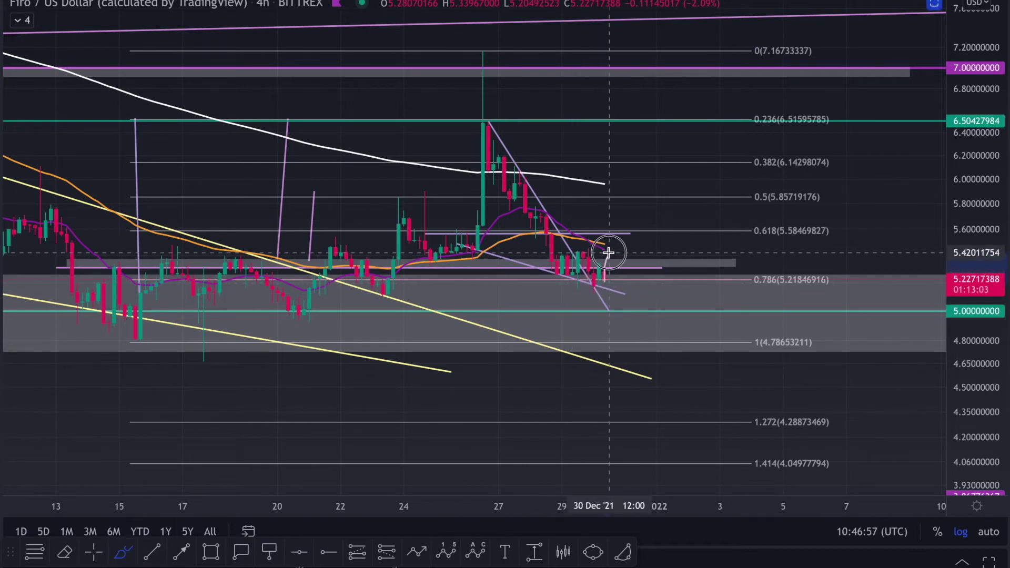
{"action": "mouse_move", "coordinate": [617, 270]}
{"action": "left_mouse_down"}
{"action": "mouse_move", "coordinate": [646, 381]}
{"action": "mouse_move", "coordinate": [656, 375]}
{"action": "mouse_move", "coordinate": [650, 386]}
{"action": "mouse_move", "coordinate": [710, 176]}
{"action": "left_mouse_up"}
{"action": "key", "text": "ctrl+z"}
Brush a rising line from the price action around 21 December up to the 26 December peak at the 0.236 level
{"action": "scroll", "coordinate": [724, 235], "scroll_direction": "down", "scroll_amount": 6}
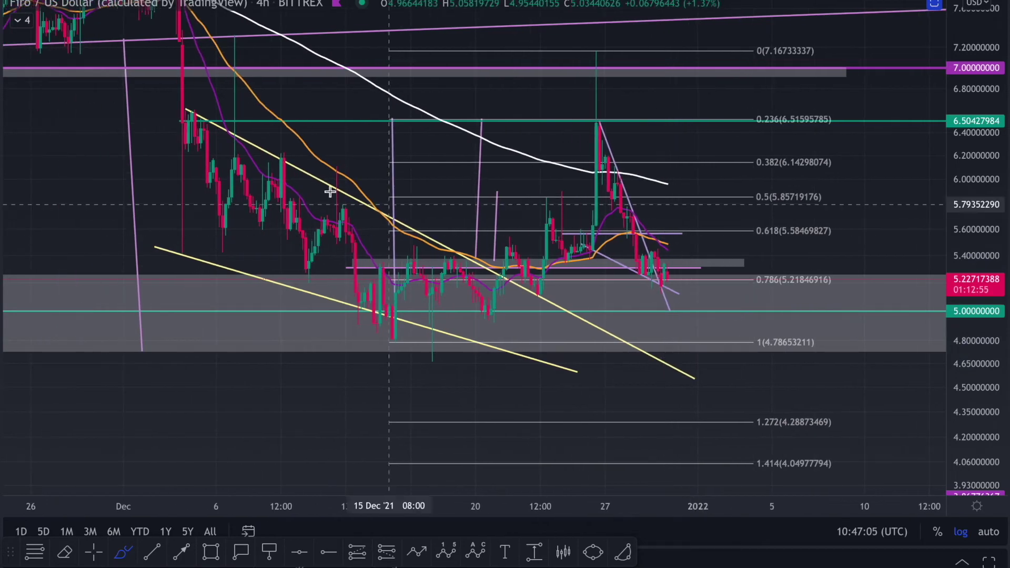
{"action": "left_click_drag", "start_coordinate": [506, 283], "coordinate": [596, 120]}
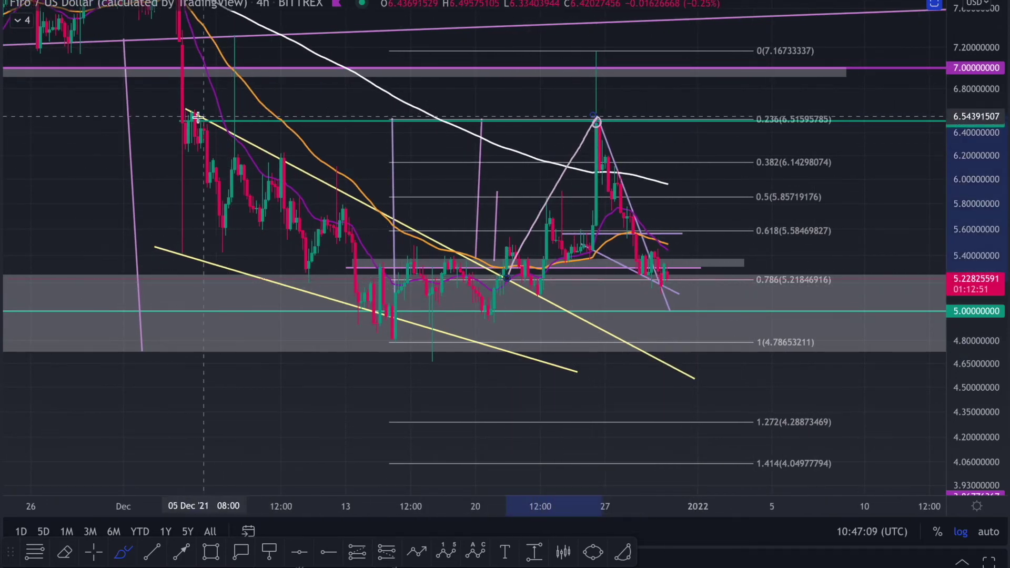
Try brushing marks over the latest candles and below the 22 December price action, and undo them along with the rising line to the peak
{"action": "mouse_move", "coordinate": [648, 240]}
{"action": "left_mouse_down"}
{"action": "mouse_move", "coordinate": [672, 289]}
{"action": "mouse_move", "coordinate": [674, 274]}
{"action": "left_mouse_up"}
{"action": "left_click_drag", "start_coordinate": [522, 298], "coordinate": [570, 296]}
{"action": "key", "text": "ctrl+z"}
{"action": "key", "text": "ctrl+z"}
{"action": "key", "text": "ctrl+z"}
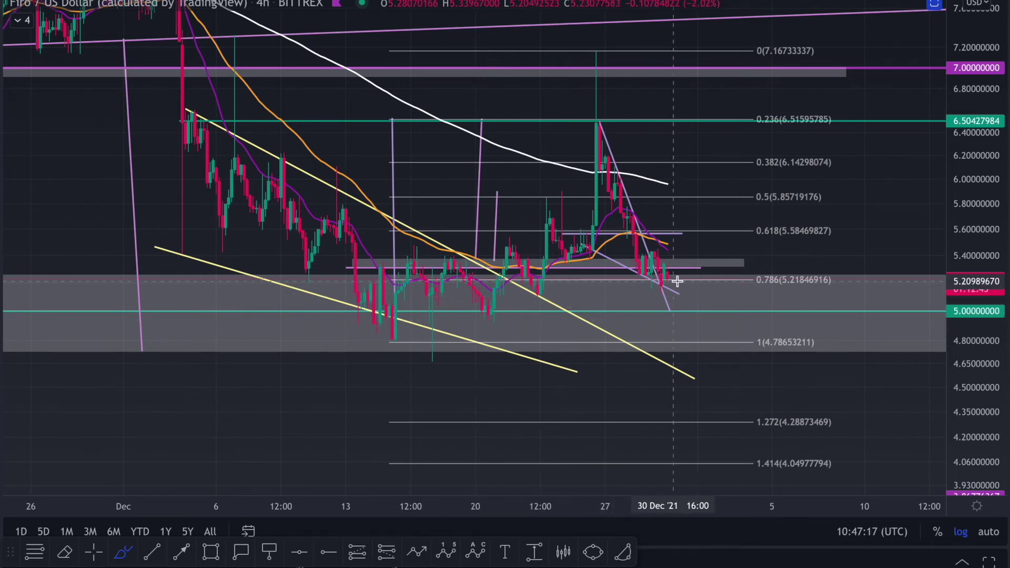
Try circling the 20 December dip and brushing a short horizontal line at about 4.79 beneath the mid-December low, and undo them
{"action": "left_click", "coordinate": [571, 285]}
{"action": "mouse_move", "coordinate": [571, 285]}
{"action": "left_mouse_down"}
{"action": "mouse_move", "coordinate": [463, 300]}
{"action": "mouse_move", "coordinate": [548, 270]}
{"action": "mouse_move", "coordinate": [568, 283]}
{"action": "left_mouse_up"}
{"action": "left_click_drag", "start_coordinate": [369, 342], "coordinate": [478, 343]}
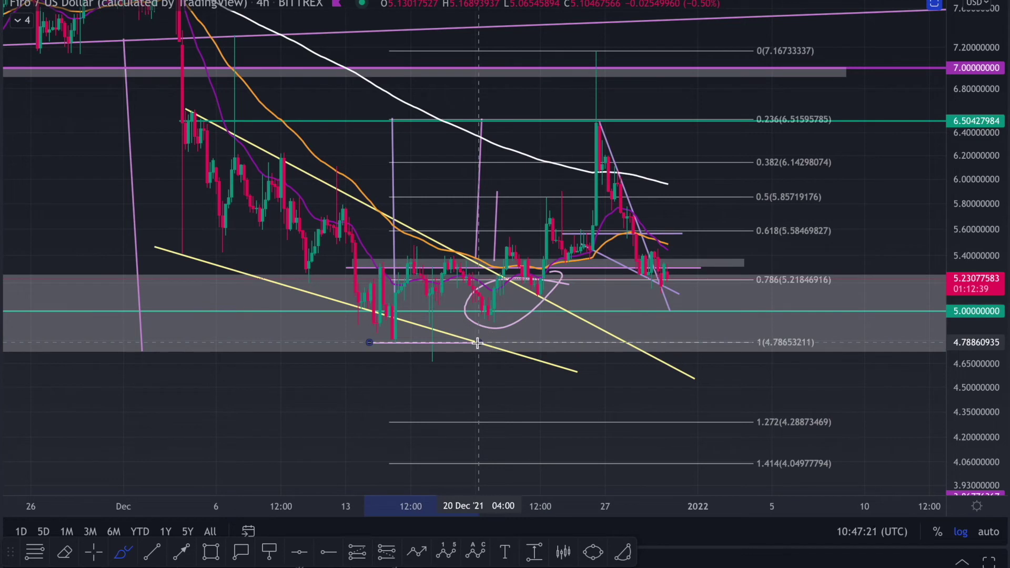
{"action": "key", "text": "ctrl+z"}
Brush a horizontal support line at about 4.80 from about 14 December to 4 January along the Fib 1 level
{"action": "mouse_move", "coordinate": [361, 343]}
{"action": "left_mouse_down"}
{"action": "mouse_move", "coordinate": [582, 343]}
{"action": "mouse_move", "coordinate": [710, 412]}
{"action": "mouse_move", "coordinate": [726, 539]}
{"action": "left_mouse_up"}
{"action": "key", "text": "Escape"}
{"action": "left_click_drag", "start_coordinate": [358, 340], "coordinate": [760, 341]}
Try brushing rounded bottoms beneath the 20 December low and from the latest candles to about 5.31 on 5 January, and undo both
{"action": "mouse_move", "coordinate": [461, 315]}
{"action": "left_mouse_down"}
{"action": "mouse_move", "coordinate": [636, 287]}
{"action": "mouse_move", "coordinate": [697, 303]}
{"action": "mouse_move", "coordinate": [781, 269]}
{"action": "left_mouse_up"}
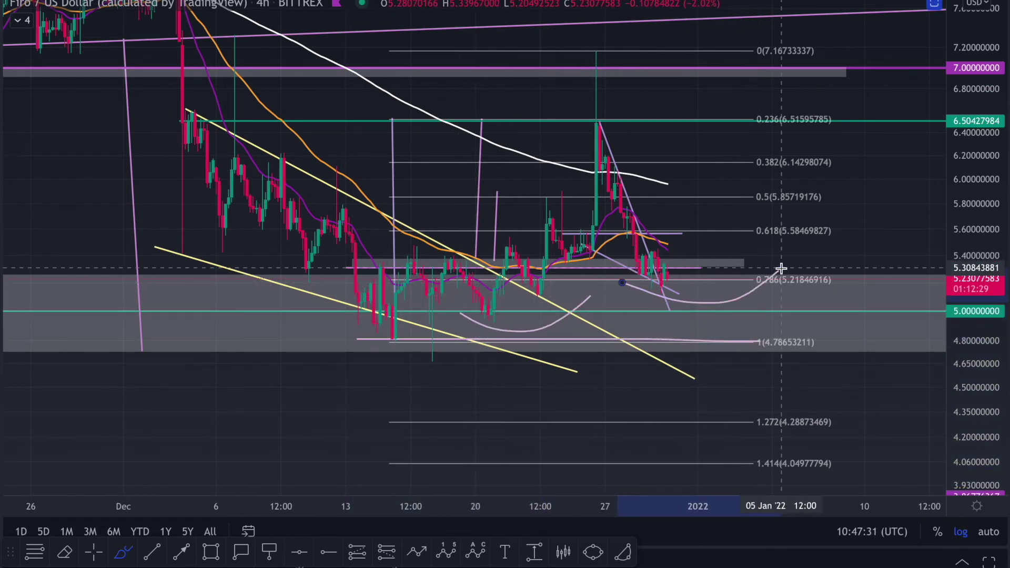
{"action": "key", "text": "ctrl+z"}
{"action": "key", "text": "ctrl+z"}
Try brushing strokes over the 20–26 December price action and around the 26 December peak, and undo them
{"action": "left_click_drag", "start_coordinate": [473, 250], "coordinate": [584, 245]}
{"action": "left_click_drag", "start_coordinate": [535, 151], "coordinate": [669, 118]}
{"action": "key", "text": "ctrl+z"}
{"action": "key", "text": "ctrl+z"}
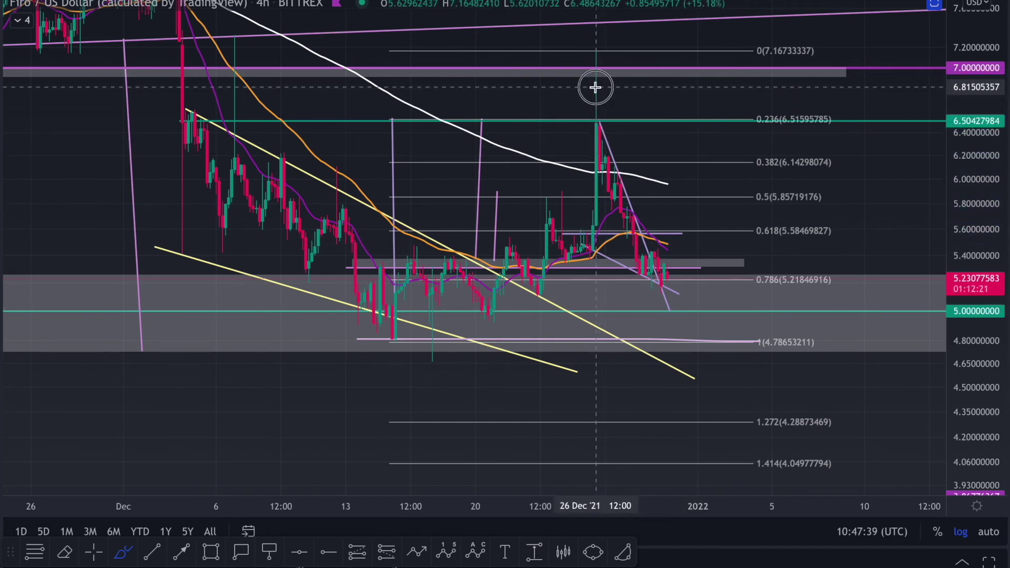
Try brushing a projected path dipping to about 4.80 on 1 January and rallying to about 7.30 around 8 January, and undo it
{"action": "left_click_drag", "start_coordinate": [596, 93], "coordinate": [661, 288]}
{"action": "scroll", "coordinate": [643, 251], "scroll_direction": "up", "scroll_amount": 2}
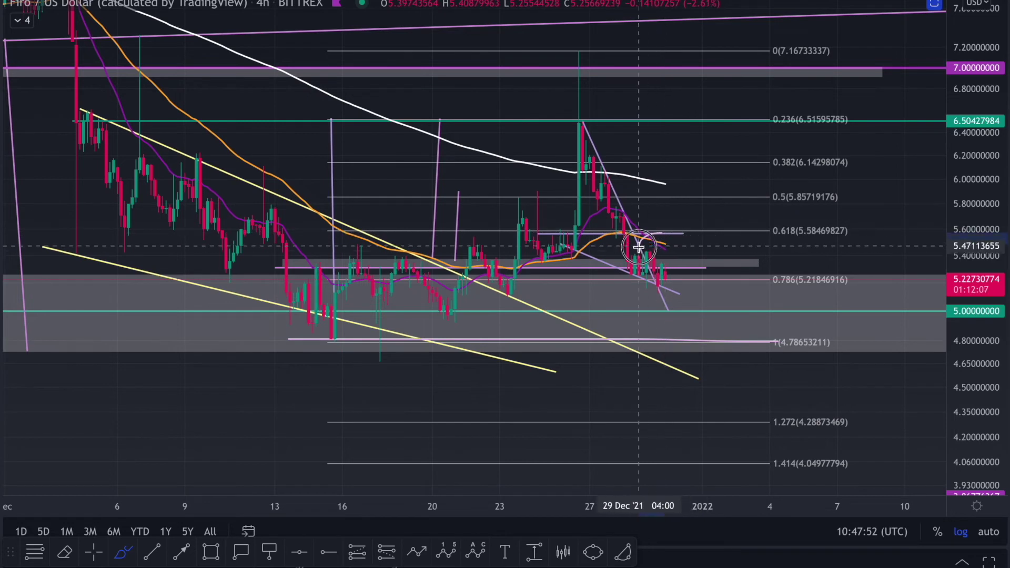
{"action": "mouse_move", "coordinate": [666, 273]}
{"action": "left_mouse_down"}
{"action": "mouse_move", "coordinate": [673, 248]}
{"action": "mouse_move", "coordinate": [712, 338]}
{"action": "mouse_move", "coordinate": [860, 37]}
{"action": "left_mouse_up"}
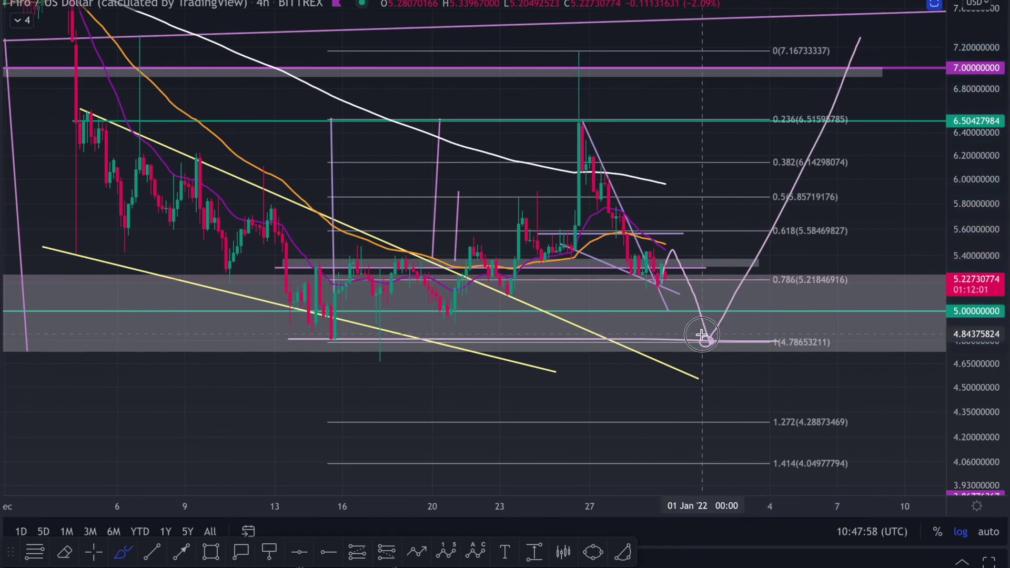
{"action": "key", "text": "ctrl+z"}
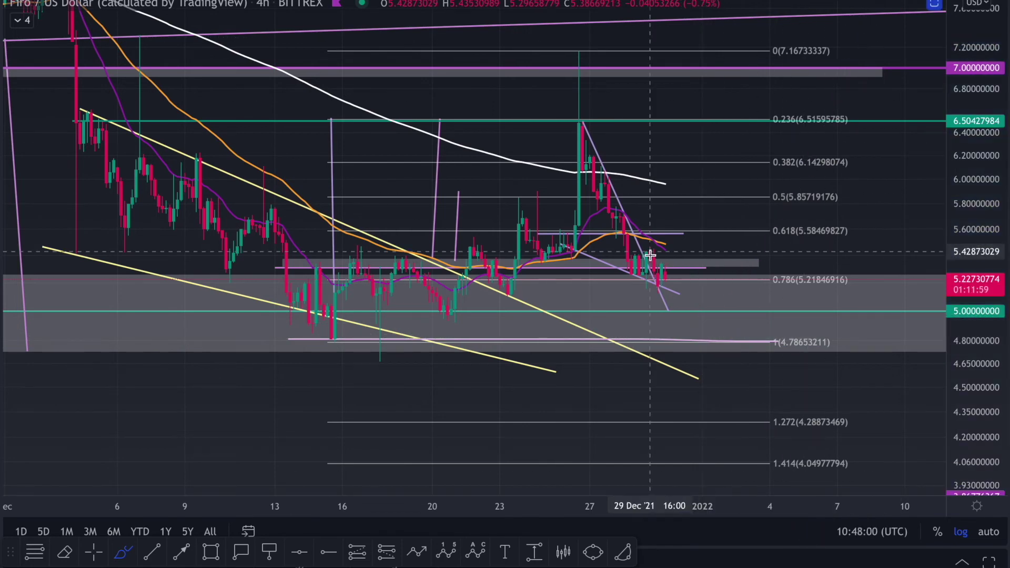
Try brushing the December decline, the recovery to the spike and the pullback, plus a line at about 6.50, and undo the strokes
{"action": "scroll", "coordinate": [651, 256], "scroll_direction": "down", "scroll_amount": 5}
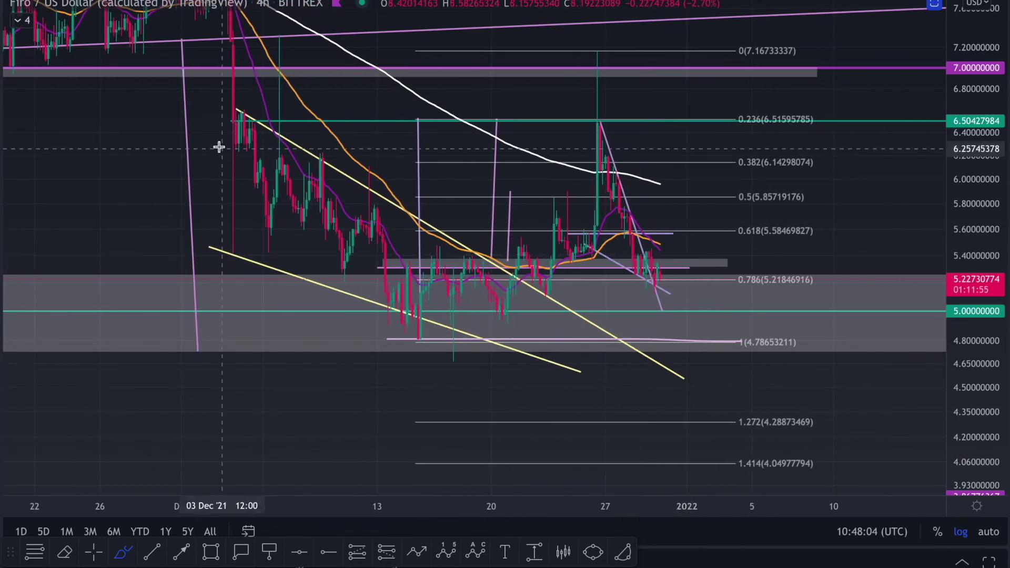
{"action": "mouse_move", "coordinate": [241, 114]}
{"action": "left_mouse_down"}
{"action": "mouse_move", "coordinate": [392, 313]}
{"action": "mouse_move", "coordinate": [529, 249]}
{"action": "mouse_move", "coordinate": [590, 138]}
{"action": "mouse_move", "coordinate": [650, 311]}
{"action": "left_mouse_up"}
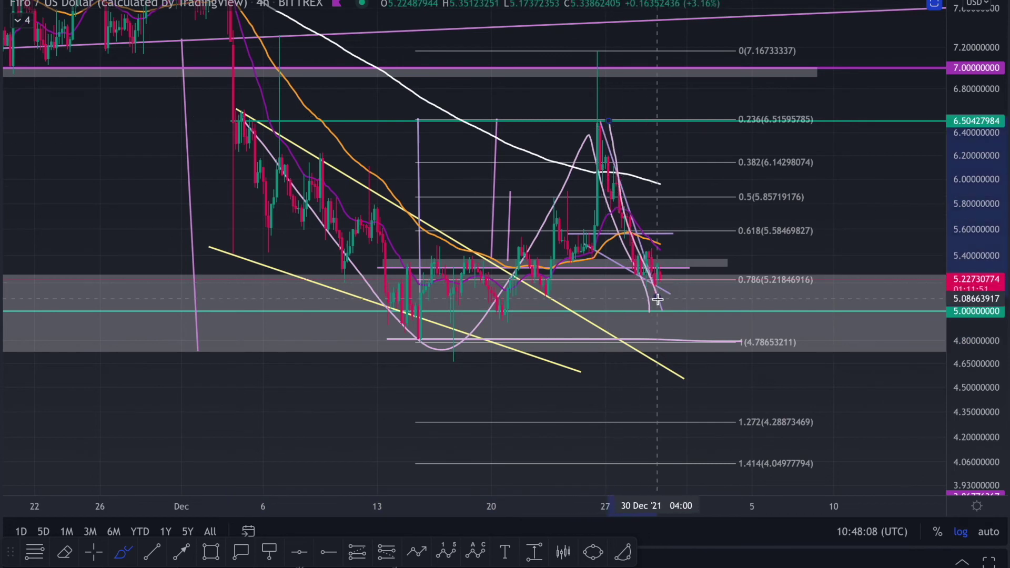
{"action": "left_click_drag", "start_coordinate": [546, 121], "coordinate": [692, 121]}
{"action": "key", "text": "ctrl+z"}
{"action": "key", "text": "ctrl+z"}
{"action": "key", "text": "ctrl+z"}
{"action": "key", "text": "Escape"}
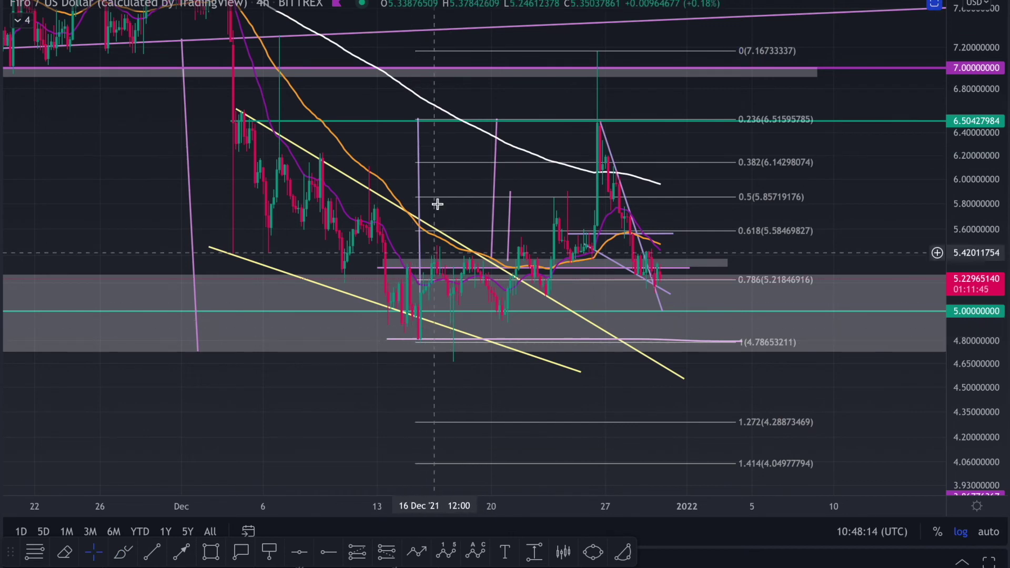
Move the vertical measured-move line from the 15 December low to the 26 December peak, spanning about 6.50 to 8.20
{"action": "left_click_drag", "start_coordinate": [418, 120], "coordinate": [424, 120]}
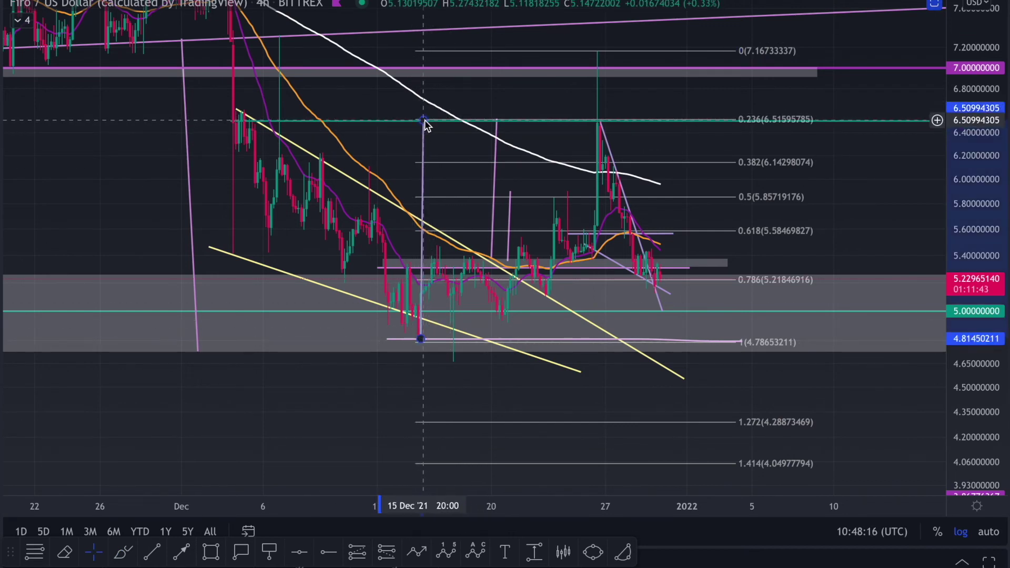
{"action": "left_click_drag", "start_coordinate": [424, 187], "coordinate": [603, 0]}
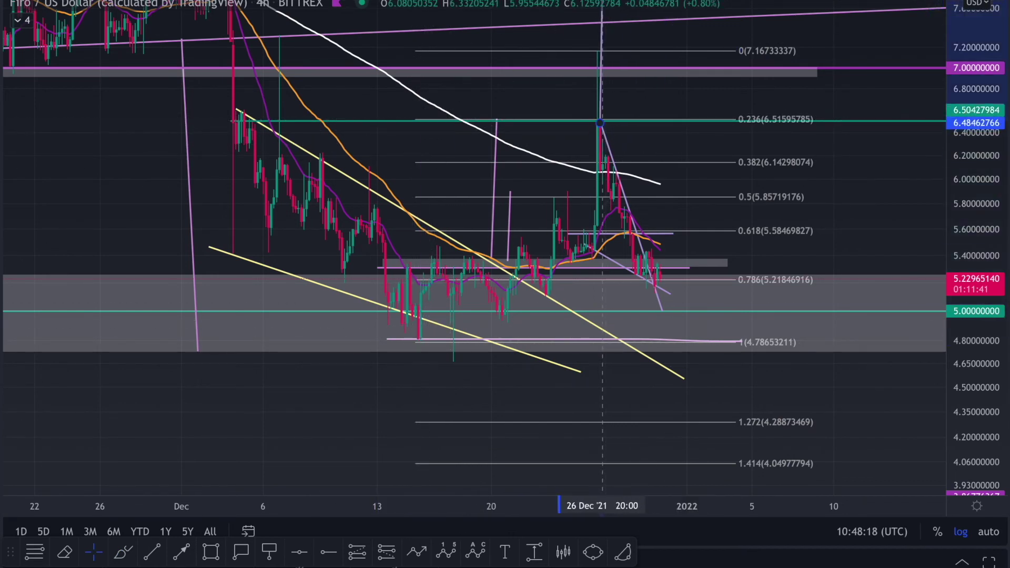
{"action": "left_click_drag", "start_coordinate": [600, 123], "coordinate": [608, 122]}
Unhide the hidden Fib Retracement in the object tree and close the tree
{"action": "left_click_drag", "start_coordinate": [637, 81], "coordinate": [591, 223]}
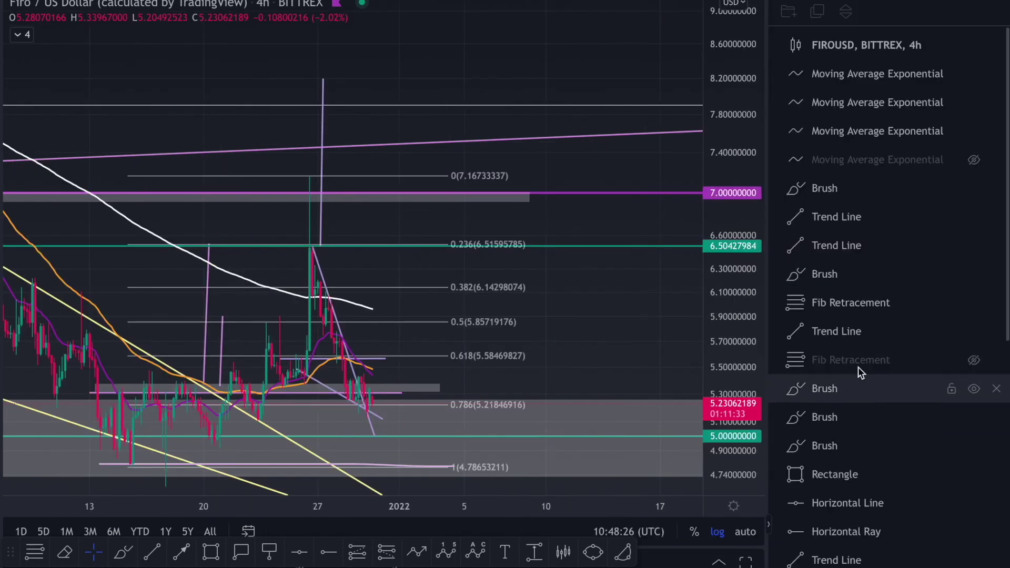
{"action": "left_click", "coordinate": [974, 361]}
{"action": "left_click", "coordinate": [769, 524]}
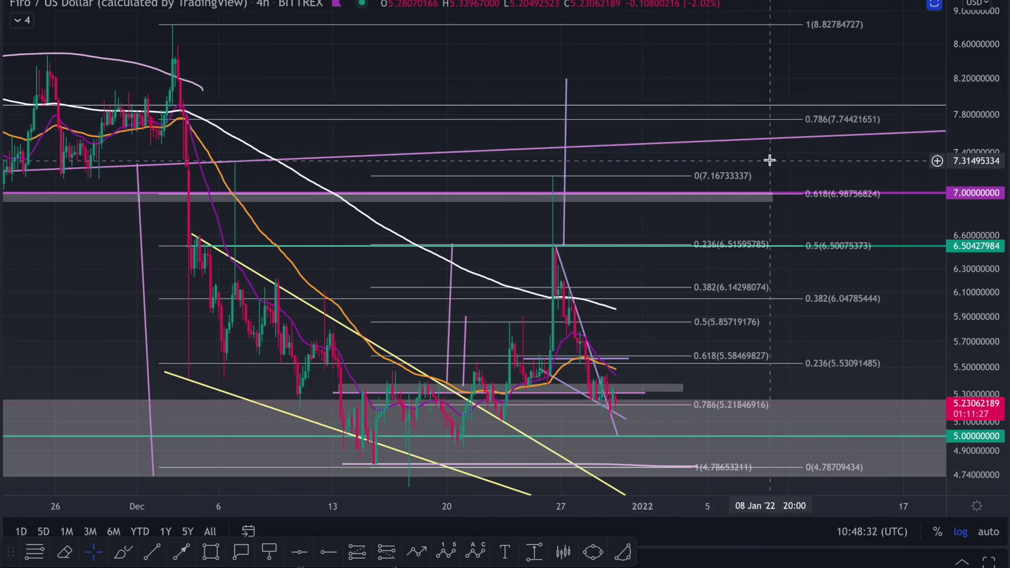
Examine the unhidden Fib Retracement's levels up to the 1.618 extension against the top of the measured-move line
{"action": "left_click_drag", "start_coordinate": [776, 74], "coordinate": [760, 147]}
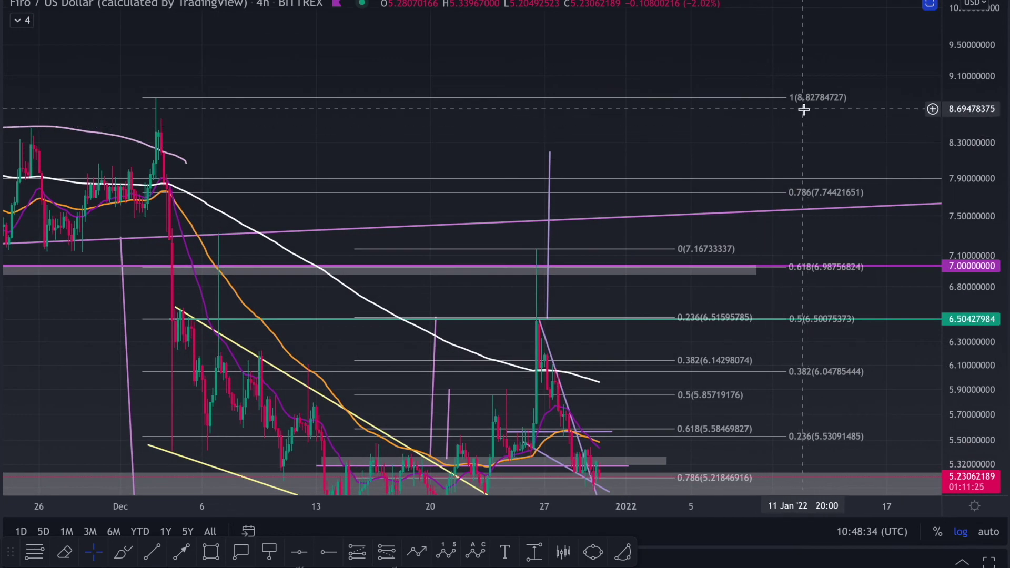
{"action": "left_click_drag", "start_coordinate": [958, 120], "coordinate": [958, 248]}
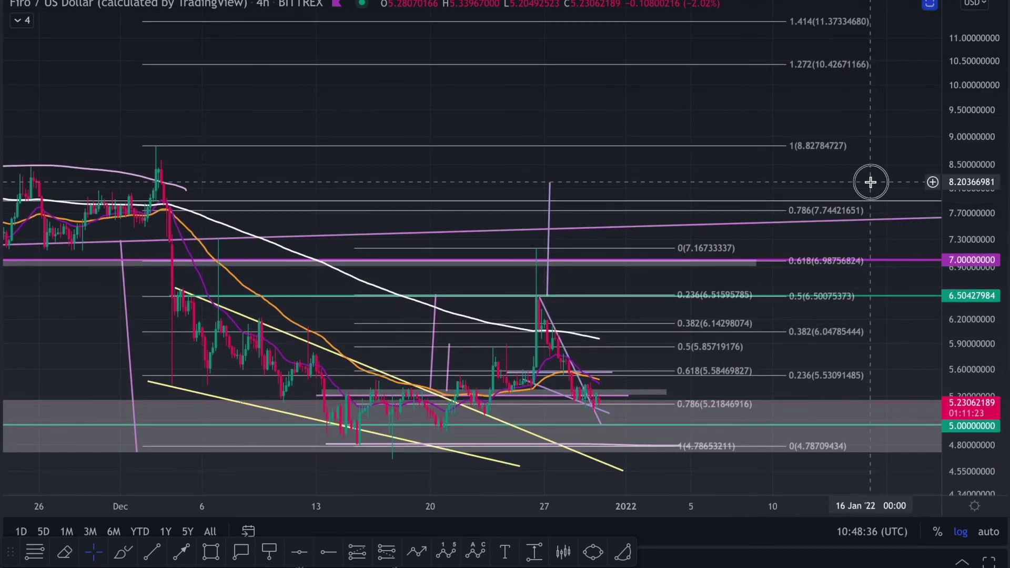
{"action": "left_click_drag", "start_coordinate": [871, 176], "coordinate": [868, 104]}
{"action": "scroll", "coordinate": [718, 237], "scroll_direction": "down", "scroll_amount": 3}
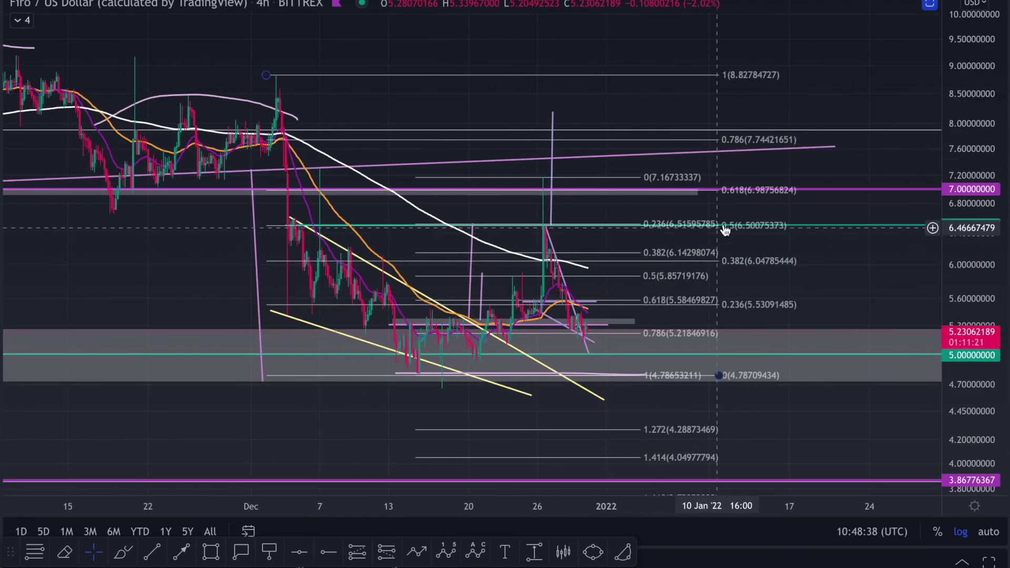
{"action": "left_click_drag", "start_coordinate": [844, 100], "coordinate": [830, 216]}
{"action": "left_click_drag", "start_coordinate": [957, 165], "coordinate": [956, 233]}
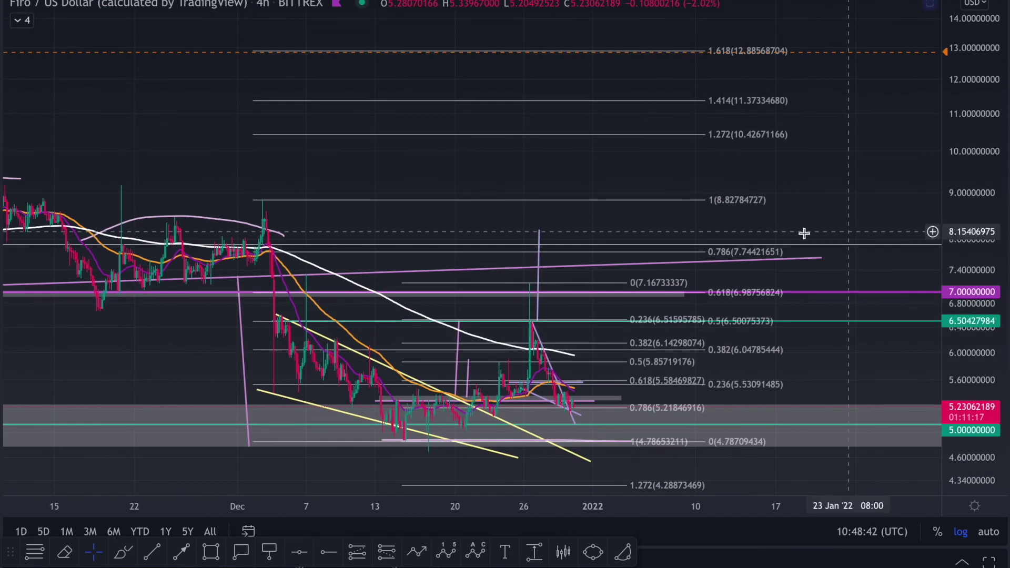
{"action": "scroll", "coordinate": [578, 368], "scroll_direction": "up", "scroll_amount": 1}
{"action": "scroll", "coordinate": [577, 368], "scroll_direction": "up", "scroll_amount": 1}
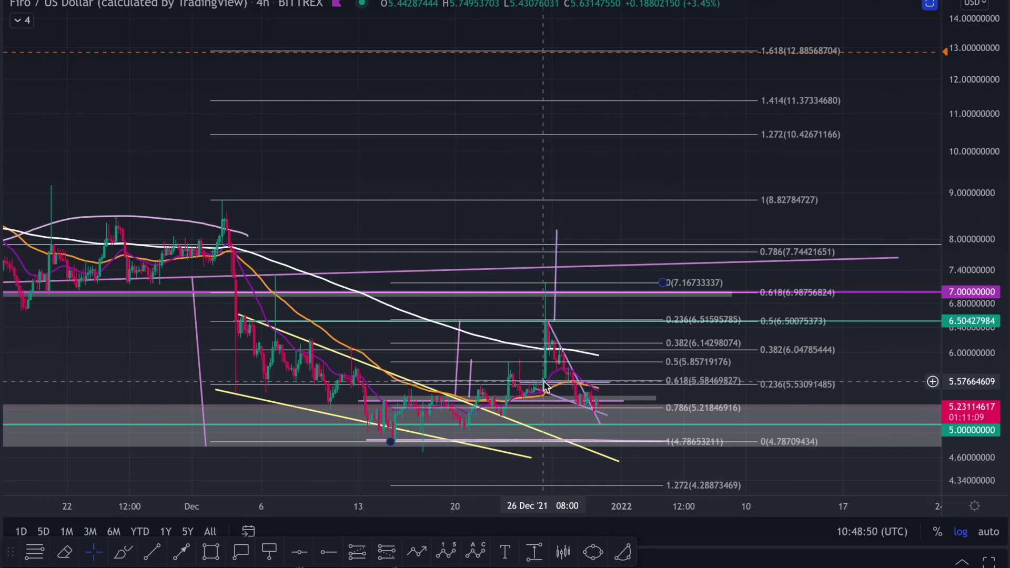
Examine the price history around the 21 October spike and through November, compared with the December decline and Fib levels
{"action": "scroll", "coordinate": [510, 292], "scroll_direction": "down", "scroll_amount": 4}
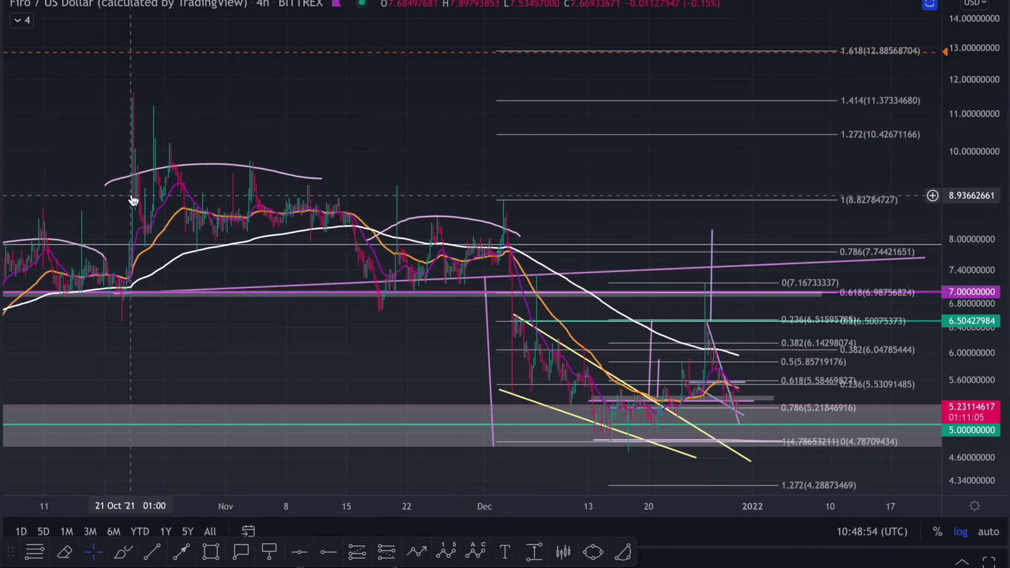
{"action": "scroll", "coordinate": [253, 286], "scroll_direction": "up", "scroll_amount": 1}
{"action": "scroll", "coordinate": [254, 285], "scroll_direction": "up", "scroll_amount": 6}
{"action": "scroll", "coordinate": [253, 286], "scroll_direction": "left", "scroll_amount": 5}
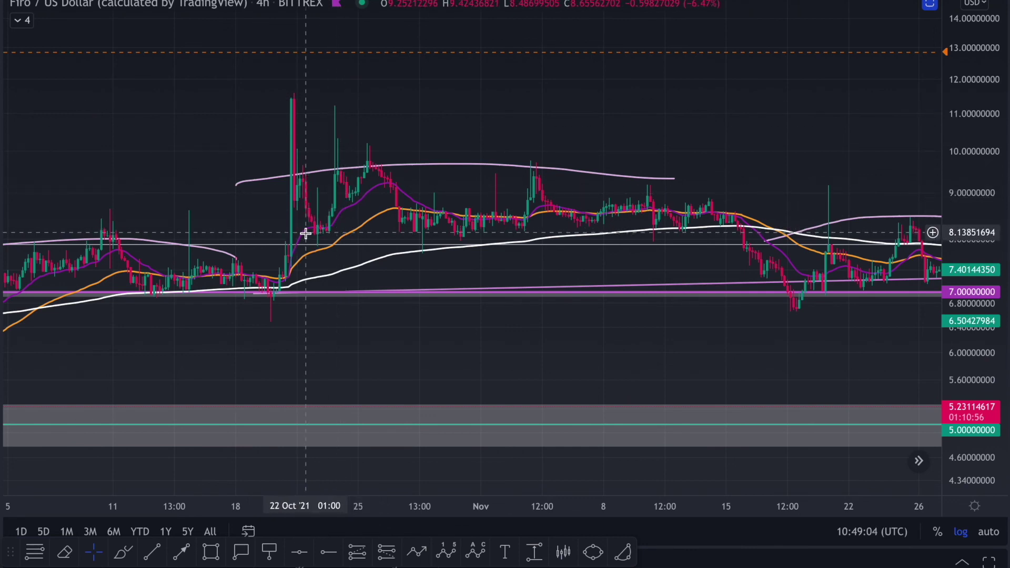
{"action": "scroll", "coordinate": [306, 233], "scroll_direction": "right", "scroll_amount": 5}
{"action": "scroll", "coordinate": [306, 234], "scroll_direction": "down", "scroll_amount": 5}
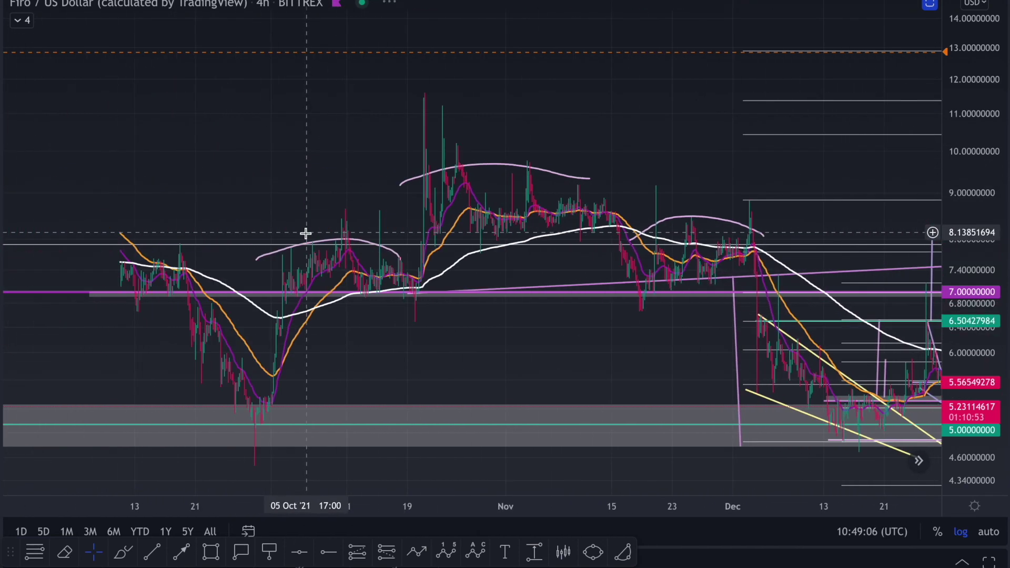
{"action": "scroll", "coordinate": [305, 233], "scroll_direction": "right", "scroll_amount": 5}
{"action": "scroll", "coordinate": [306, 233], "scroll_direction": "up", "scroll_amount": 3}
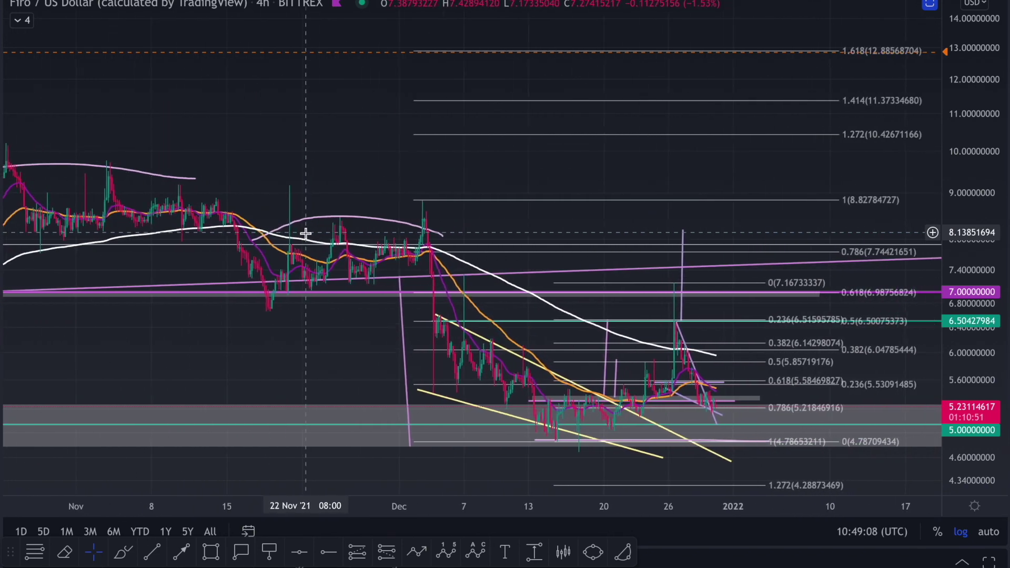
{"action": "left_click_drag", "start_coordinate": [297, 338], "coordinate": [256, 245]}
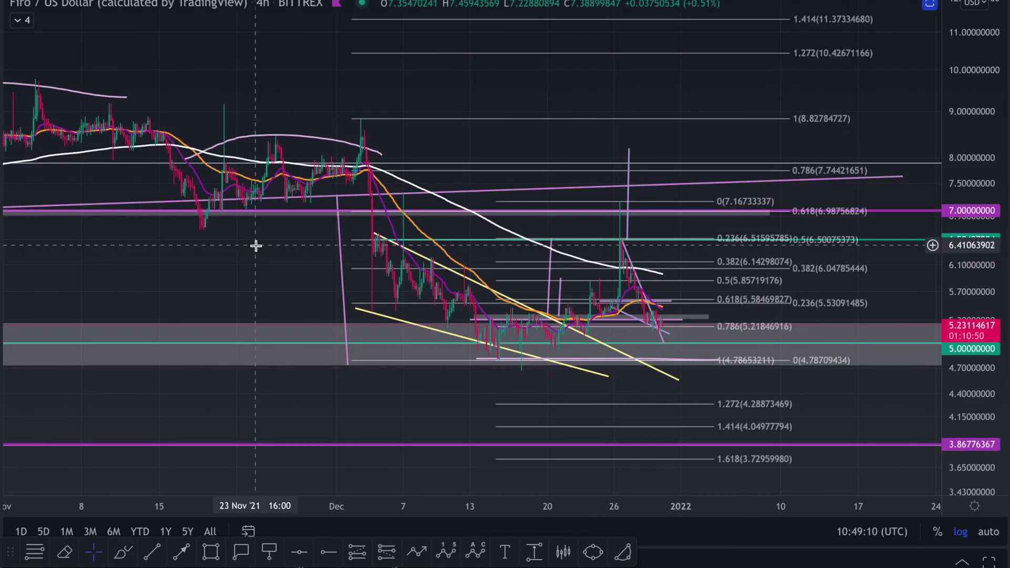